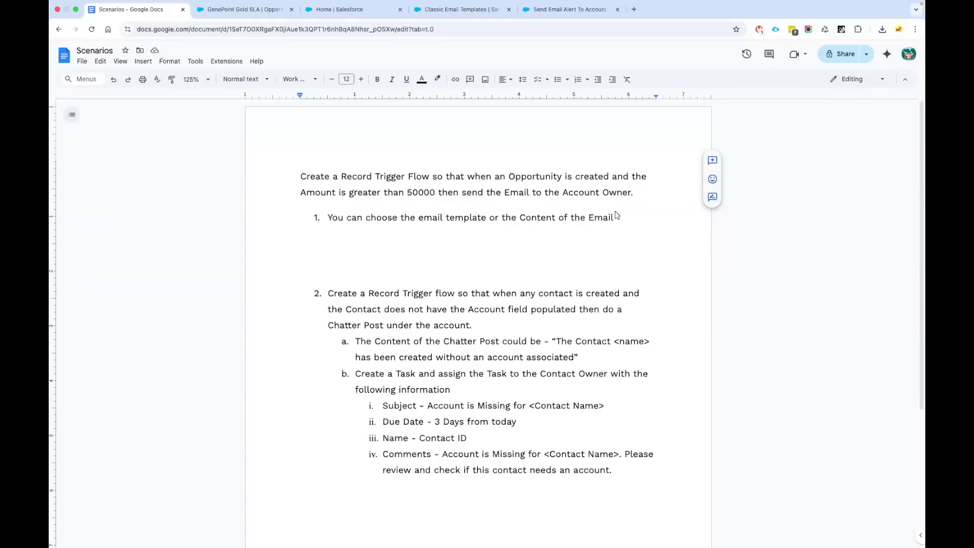
- Check the GenePoint Gold SLA alert email for 60000 in Gmail, then return to the Scenarios doc
key("ctrl+Right")
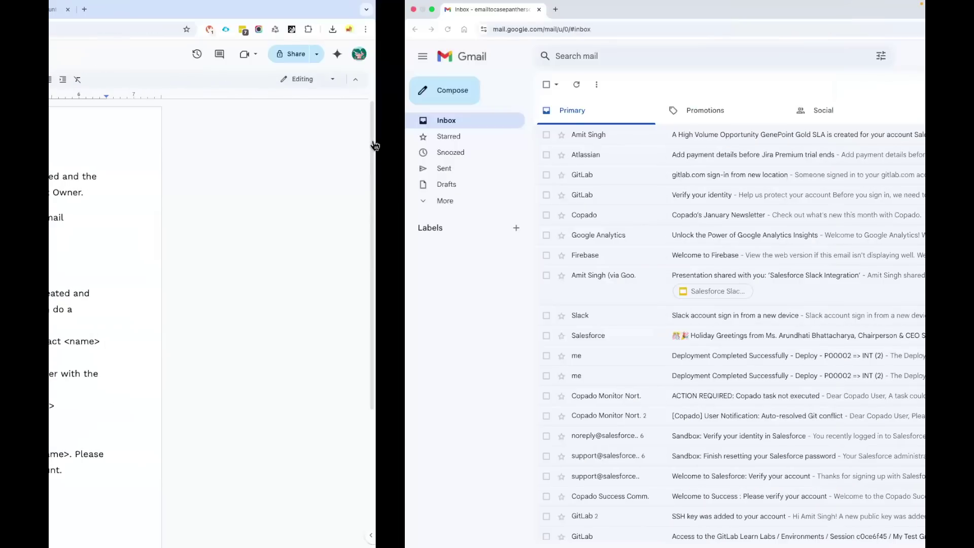
left_click(373, 142)
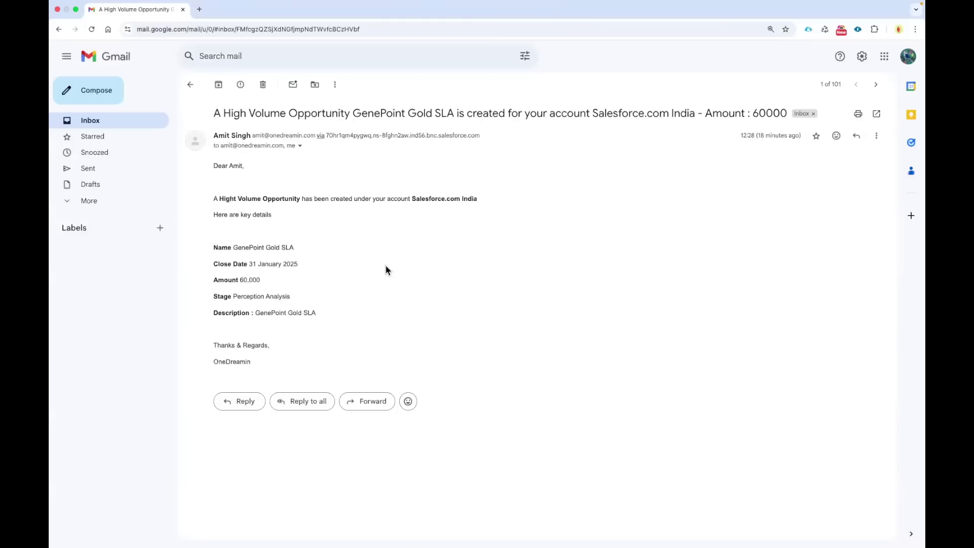
key("ctrl+Left")
double_click(422, 240)
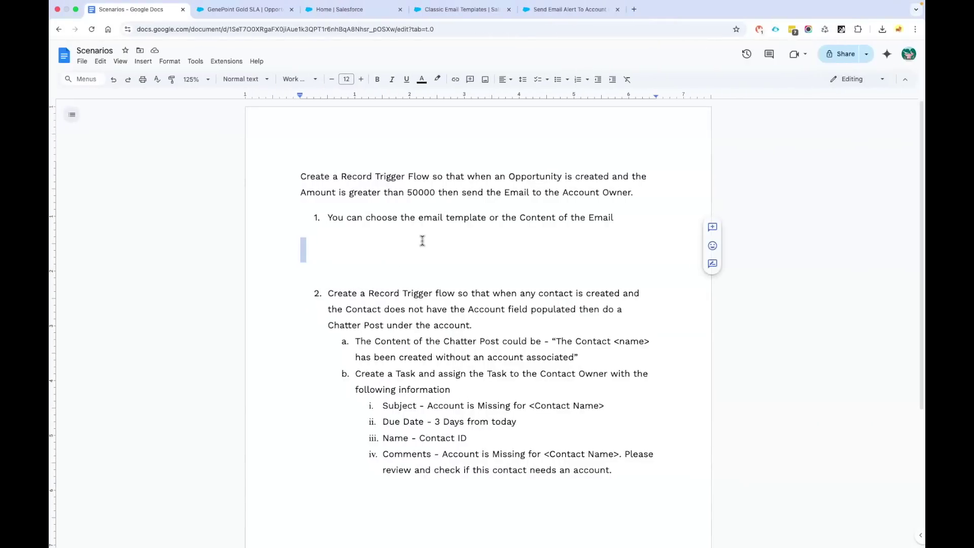
left_click(422, 241)
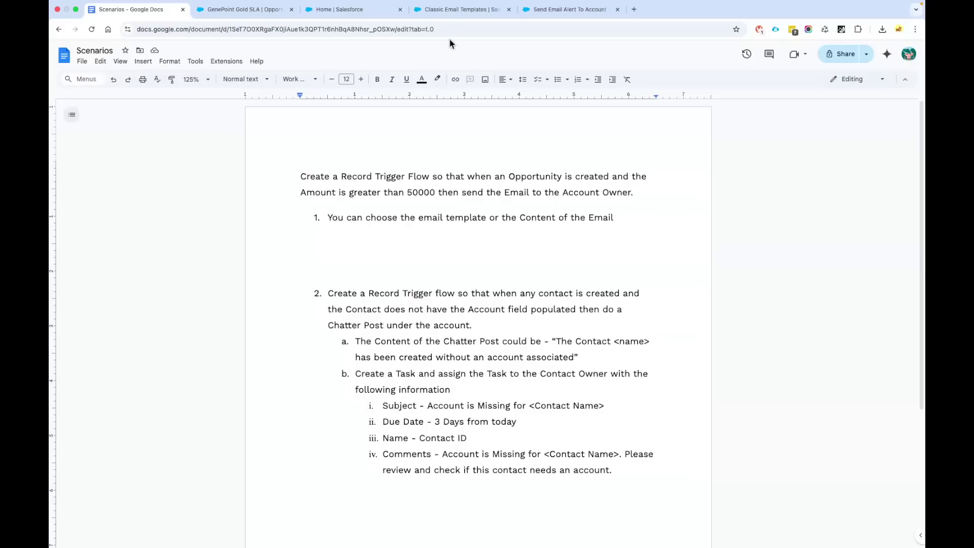
- Open the High-Value Opportunity Alert classic template and scroll through its HTML preview
left_click(459, 9)
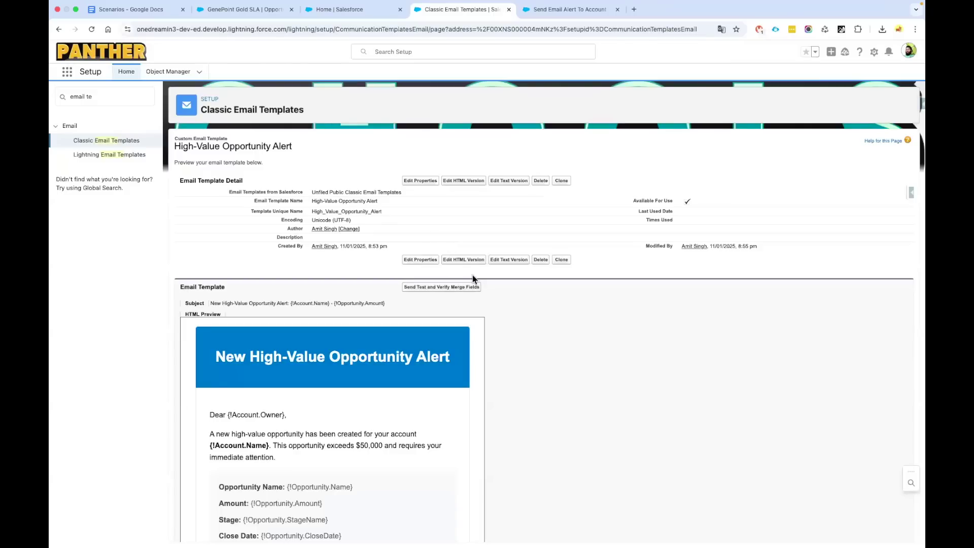
scroll(474, 275, "down", 3)
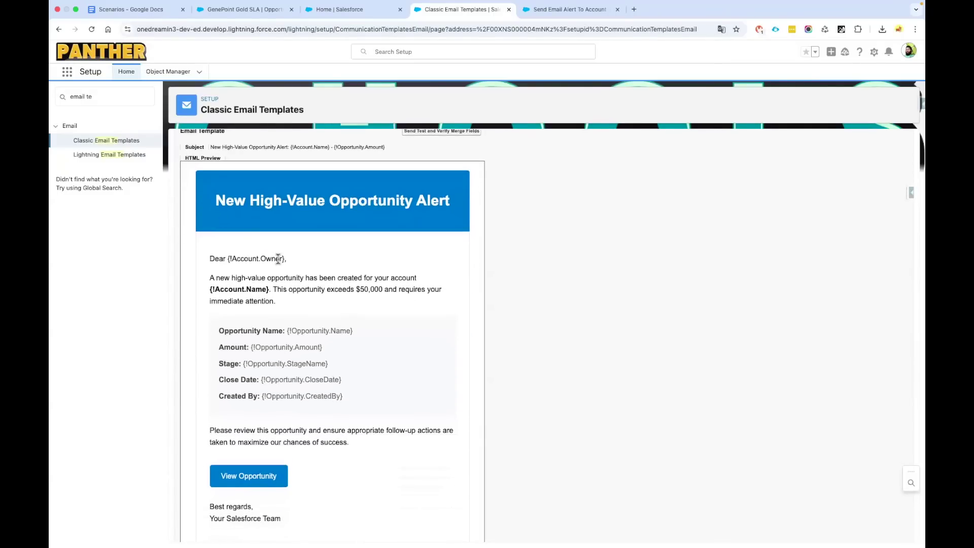
scroll(278, 259, "down", 3)
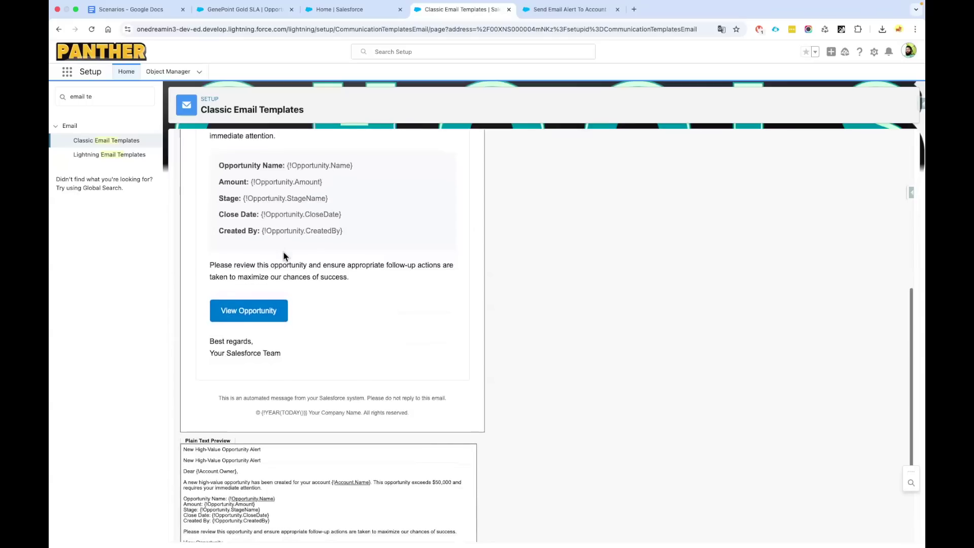
scroll(326, 261, "up", 3)
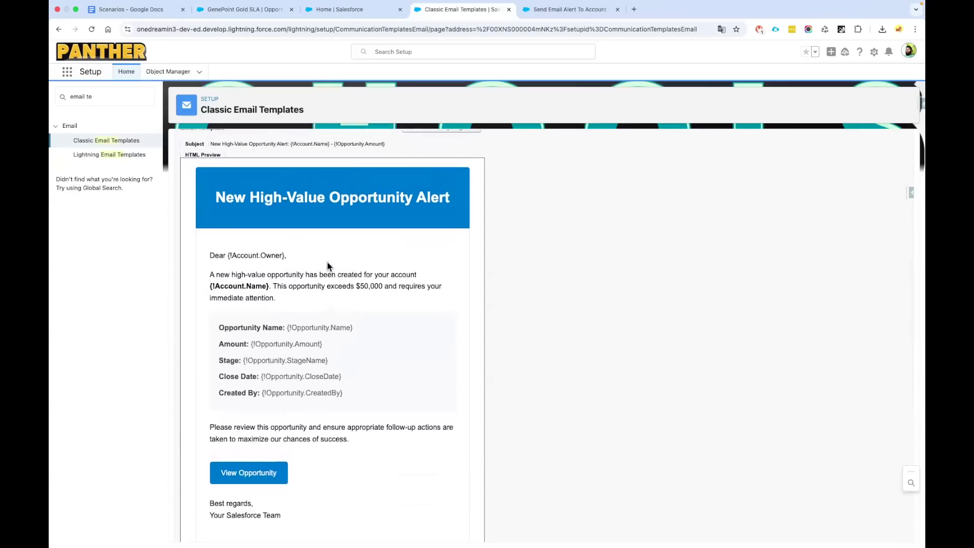
scroll(327, 262, "up", 1)
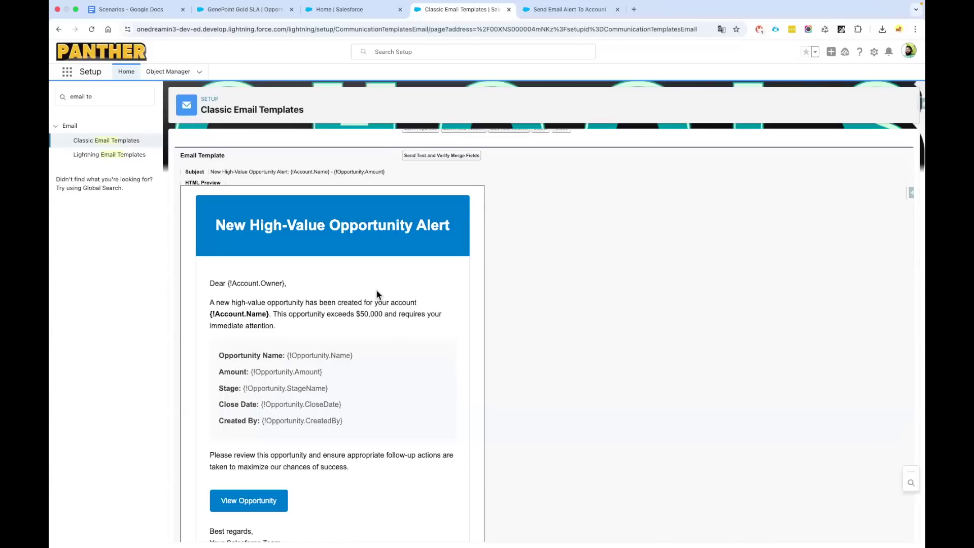
scroll(378, 293, "down", 1)
left_click_drag(213, 210, 463, 215)
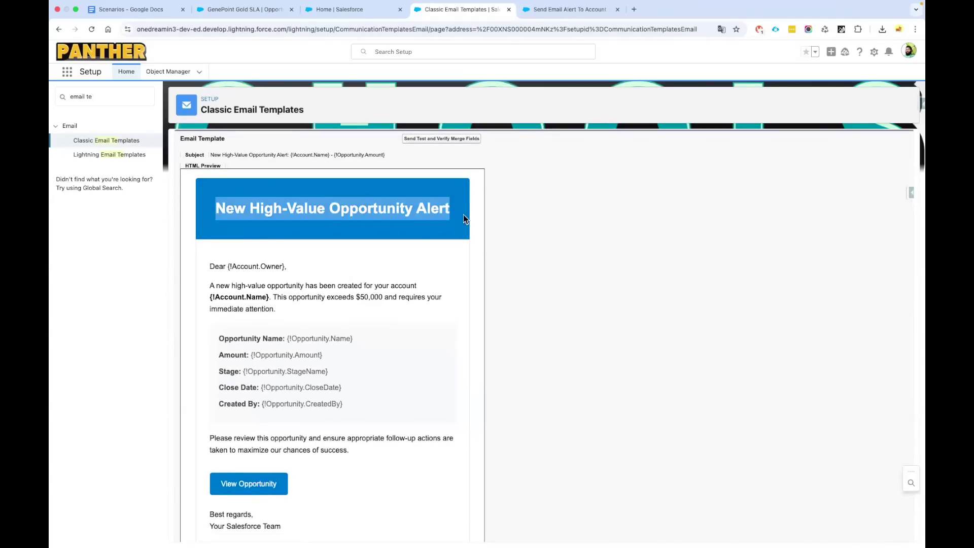
scroll(391, 252, "down", 2)
scroll(391, 251, "down", 2)
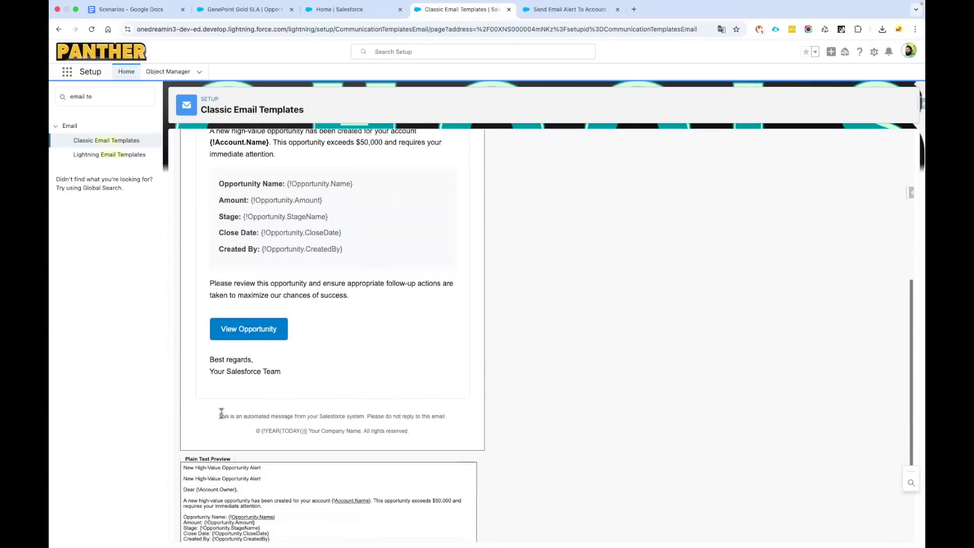
- Highlight the template's automated-message footer, opportunity detail lines and opening paragraph
left_click_drag(233, 415, 446, 435)
left_click(355, 361)
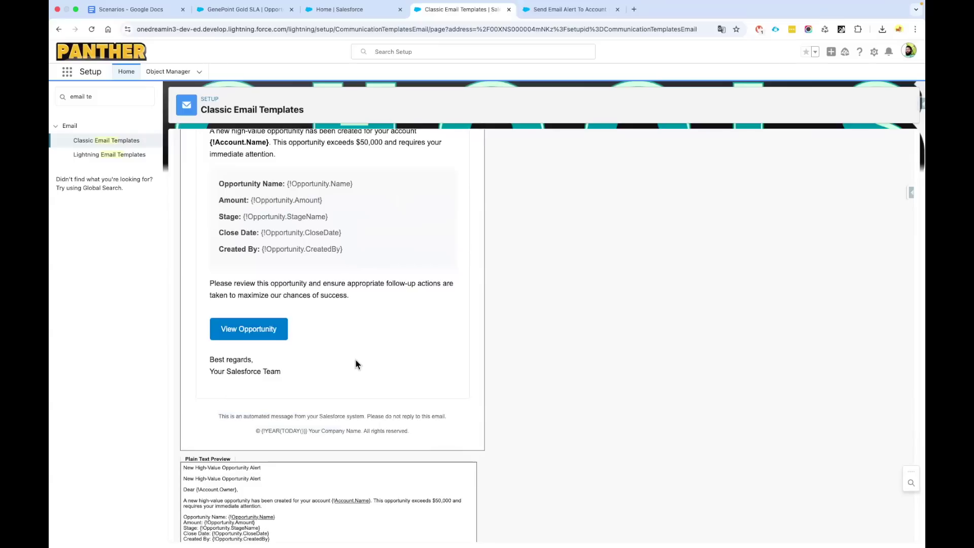
scroll(355, 364, "up", 1)
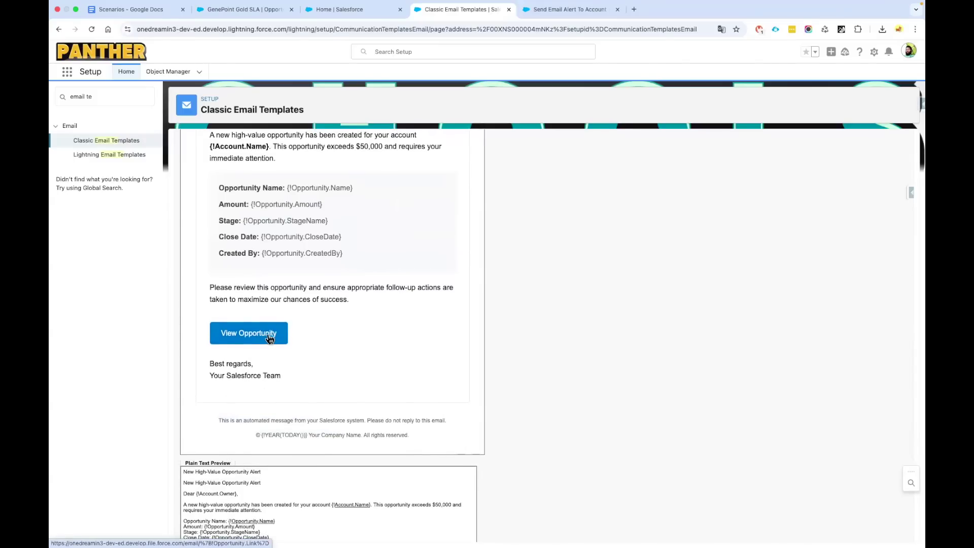
scroll(314, 342, "up", 3)
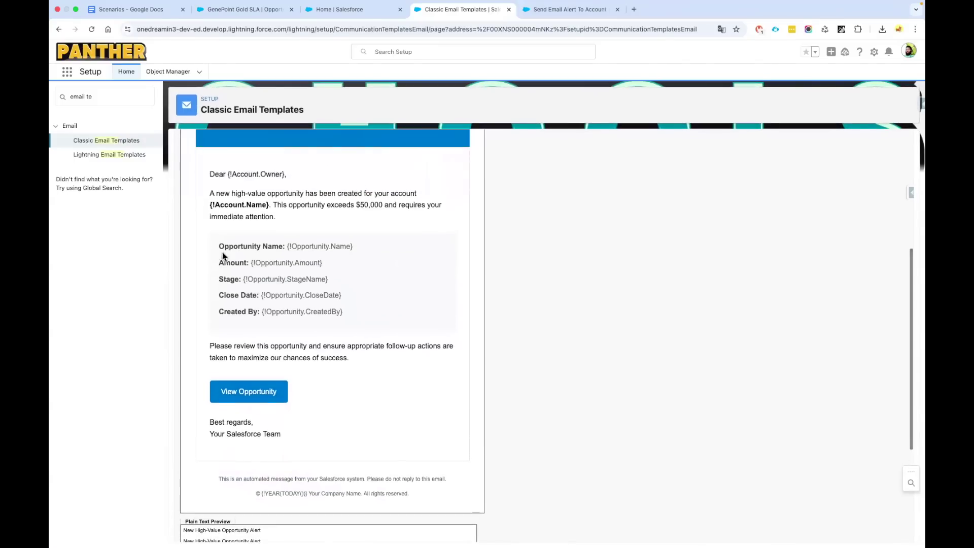
left_click_drag(222, 251, 370, 311)
left_click(370, 304)
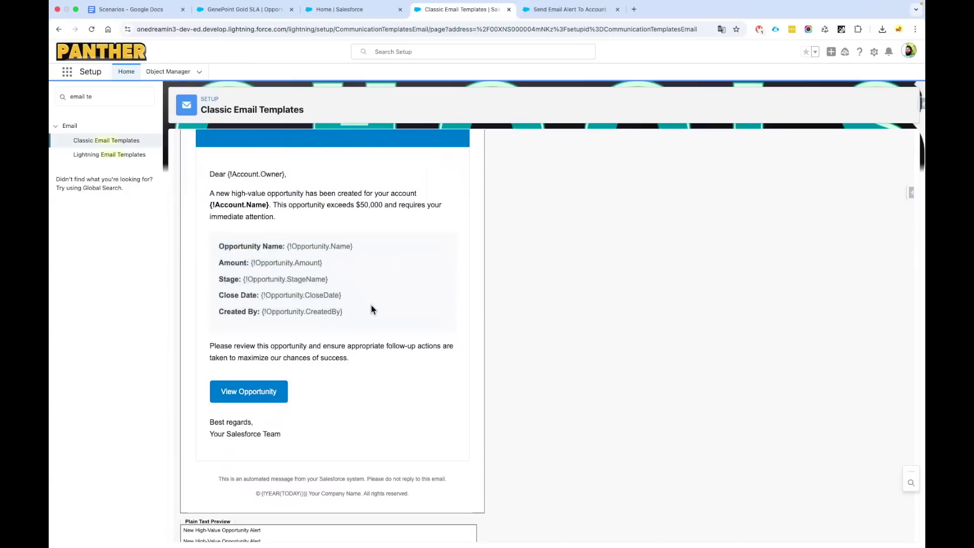
scroll(370, 306, "up", 2)
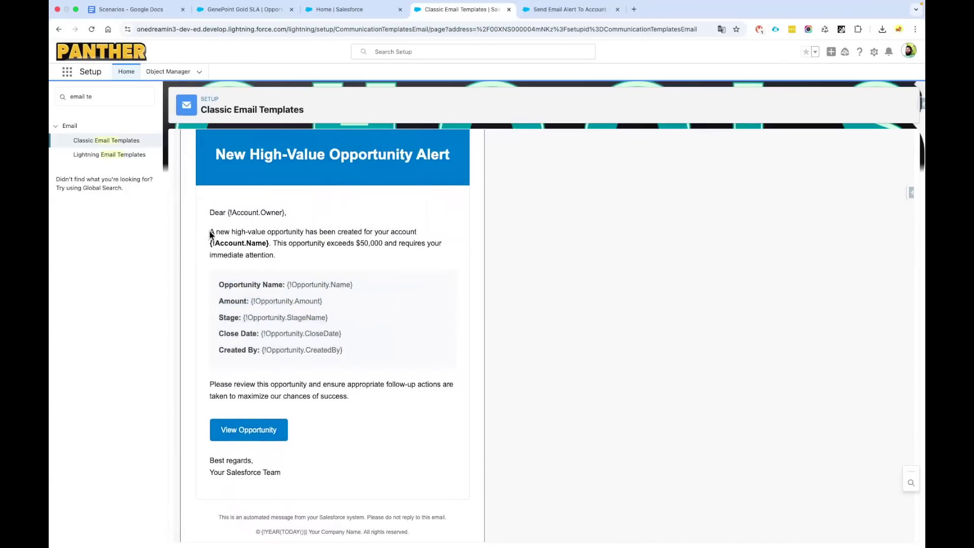
left_click_drag(209, 232, 309, 254)
left_click(360, 256)
scroll(360, 256, "up", 5)
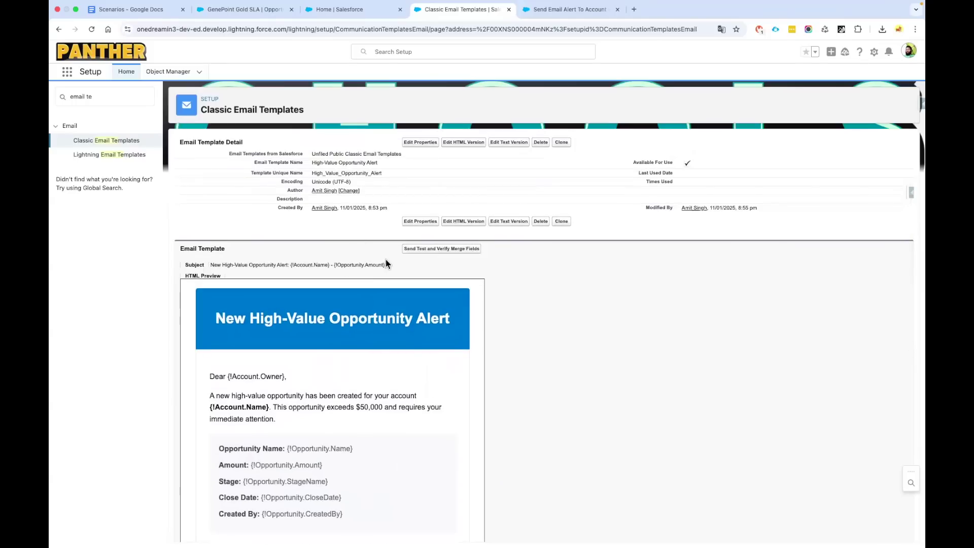
left_click(428, 254)
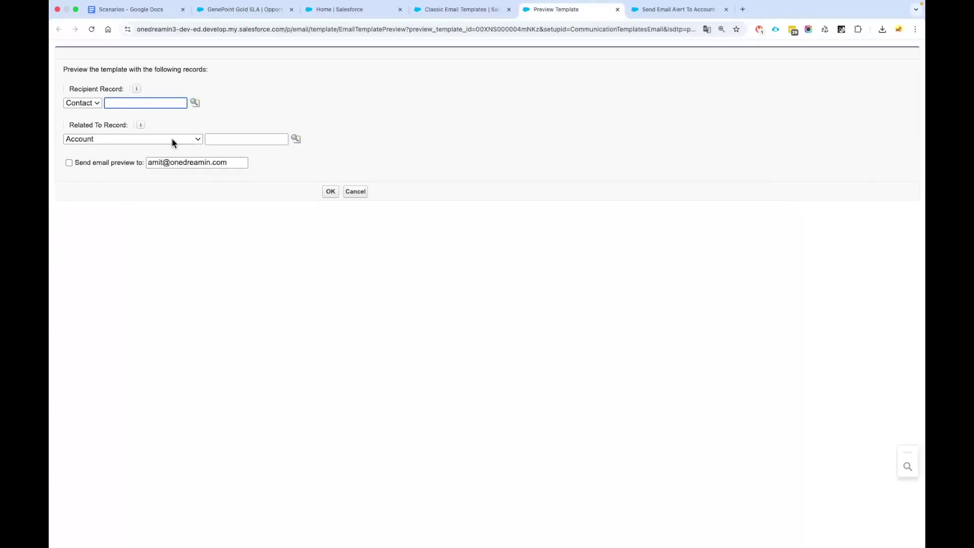
left_click(172, 139)
key("o")
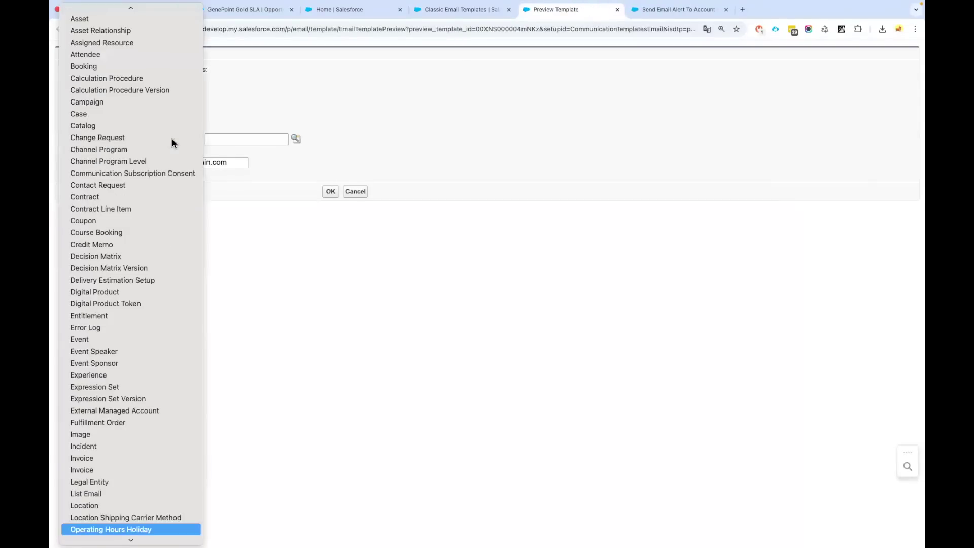
key("Down")
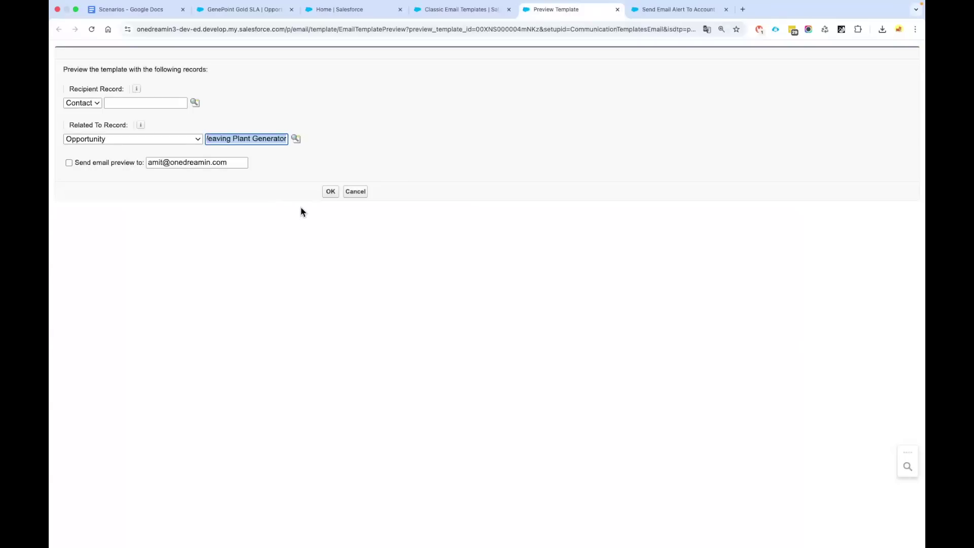
left_click(330, 192)
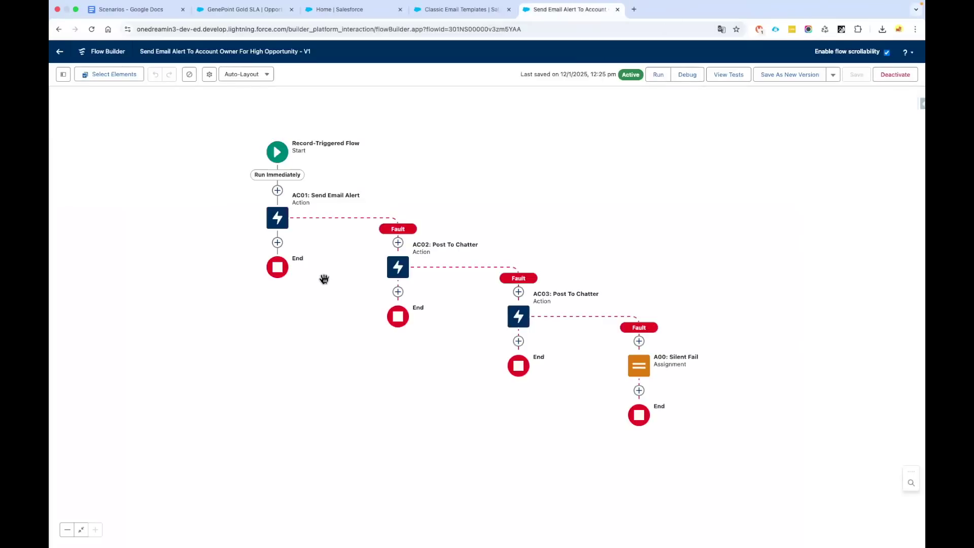
key("ctrl+shift+Tab")
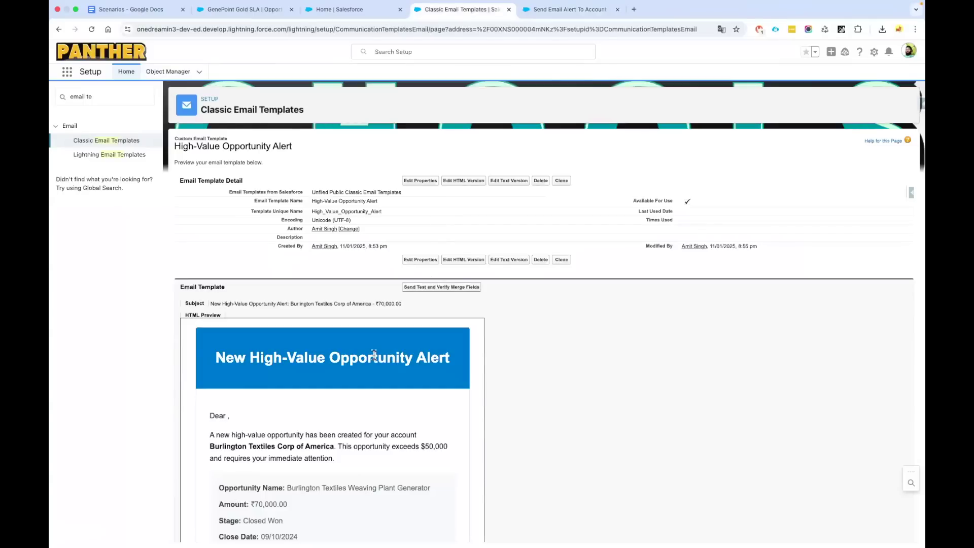
left_click_drag(209, 303, 407, 308)
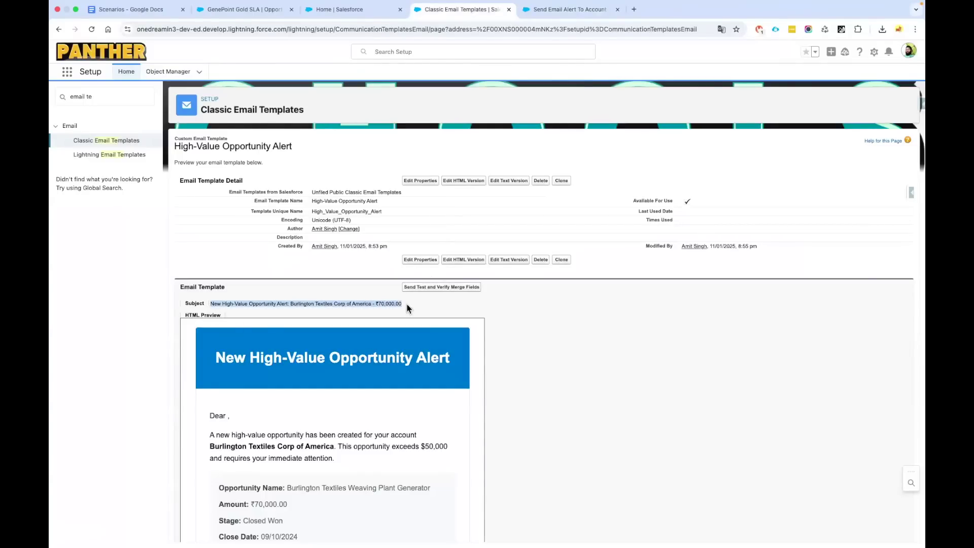
triple_click(239, 303)
left_click_drag(386, 303, 402, 303)
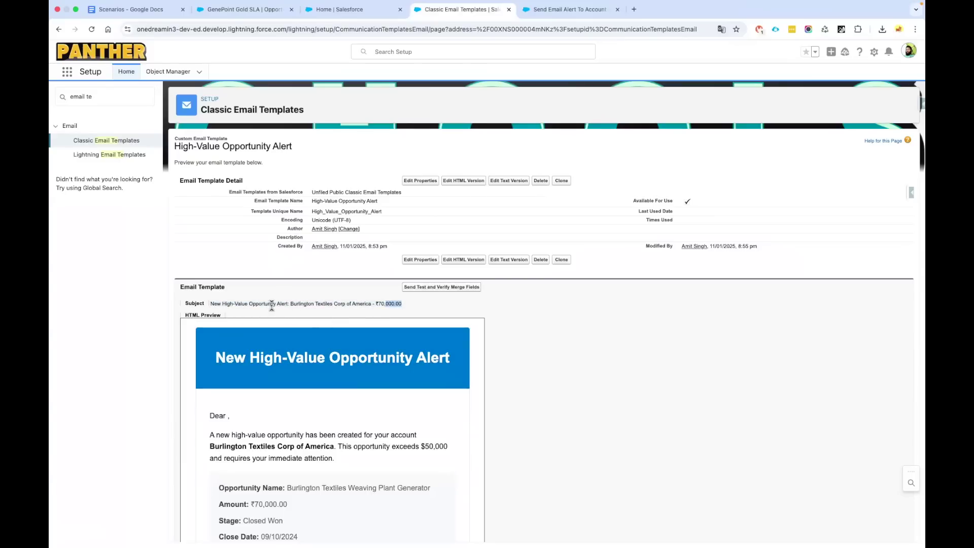
left_click_drag(291, 304, 410, 303)
scroll(409, 303, "down", 3)
scroll(409, 304, "down", 2)
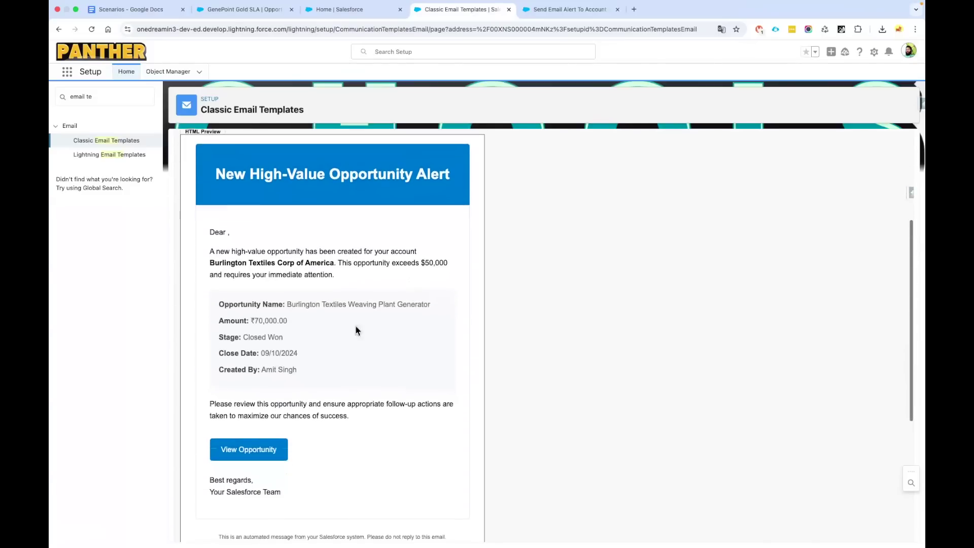
left_click_drag(310, 376, 218, 303)
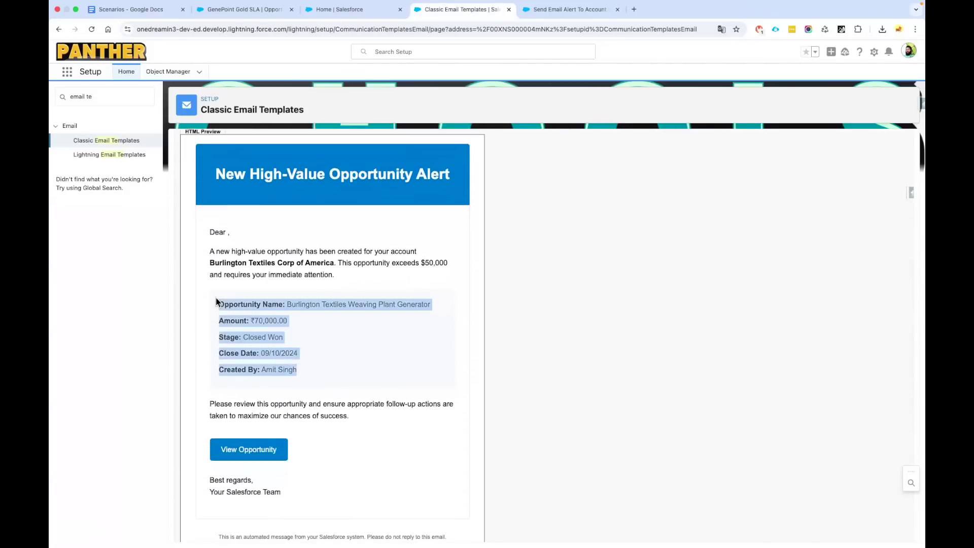
left_click(281, 289)
scroll(289, 401, "down", 1)
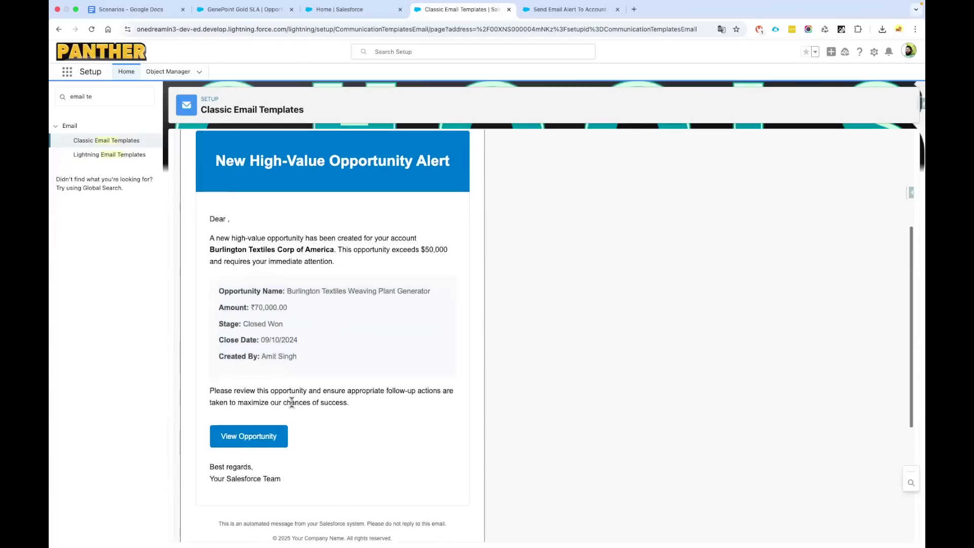
left_click(240, 443)
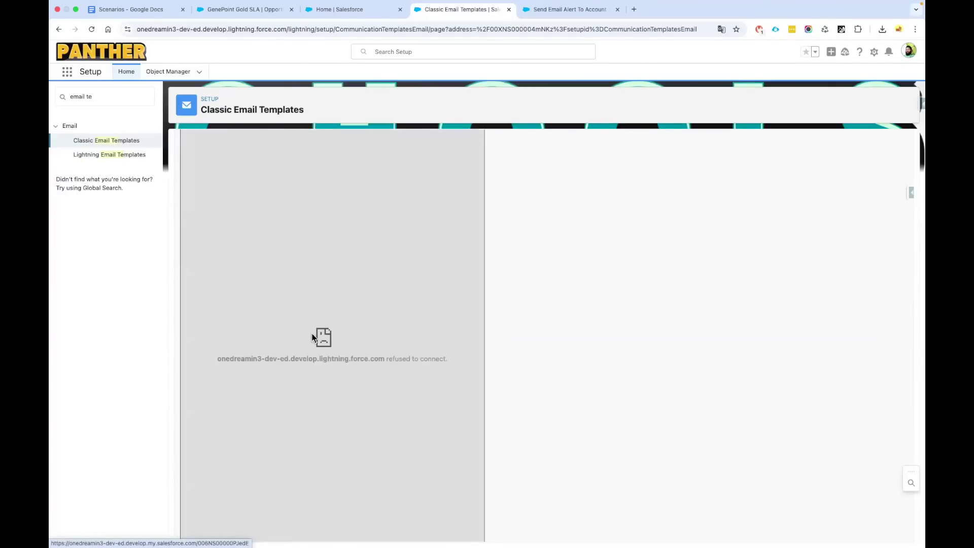
scroll(262, 361, "up", 1)
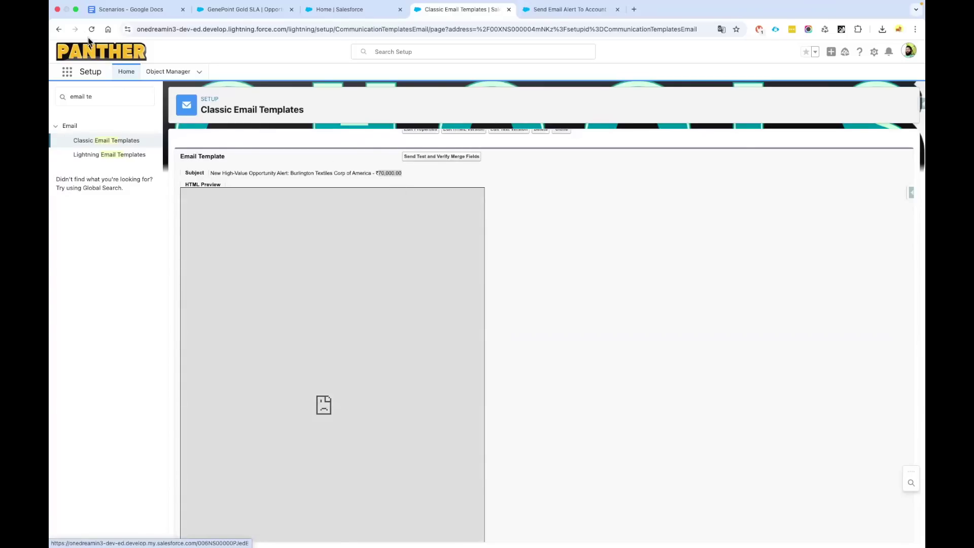
key("super+r")
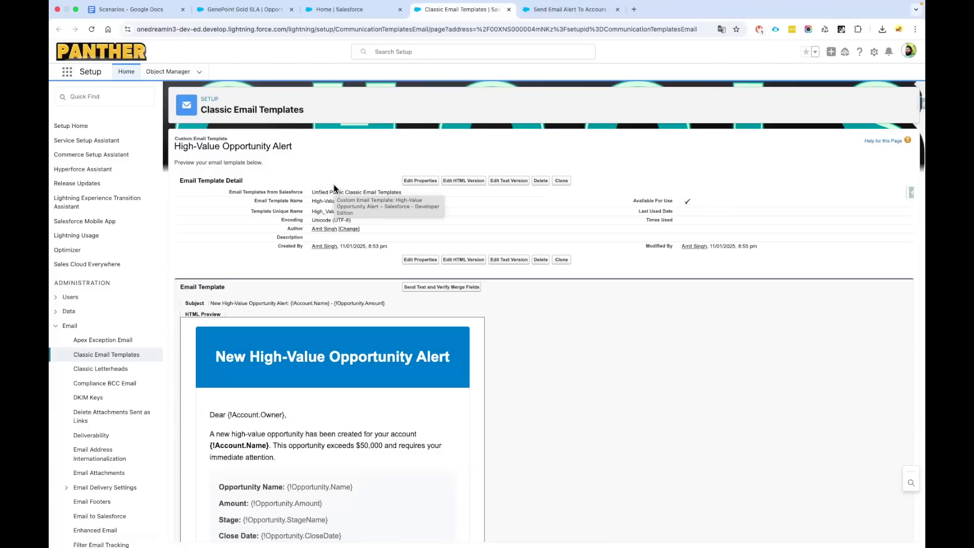
- Find Email Alerts via Quick Find and continue past the workflow introduction
left_click(118, 96)
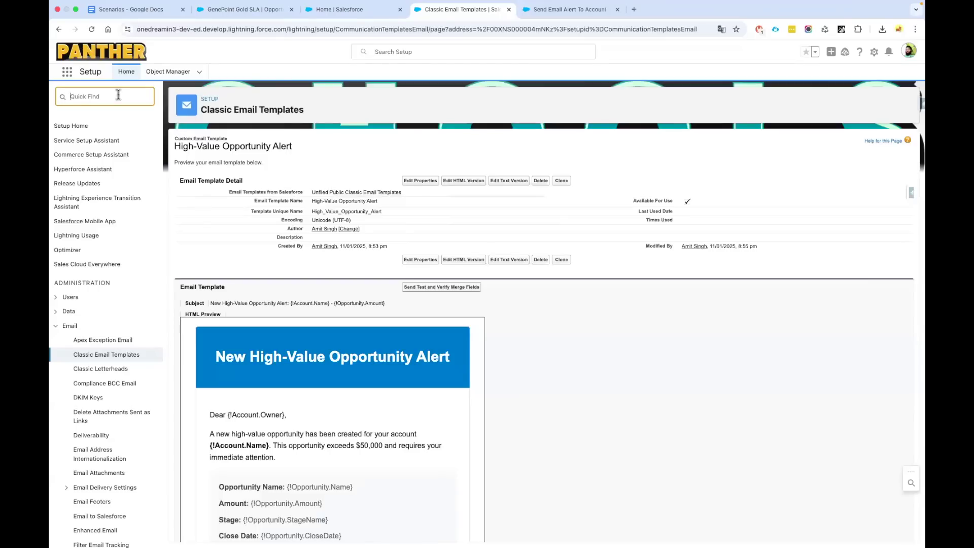
type("Email A")
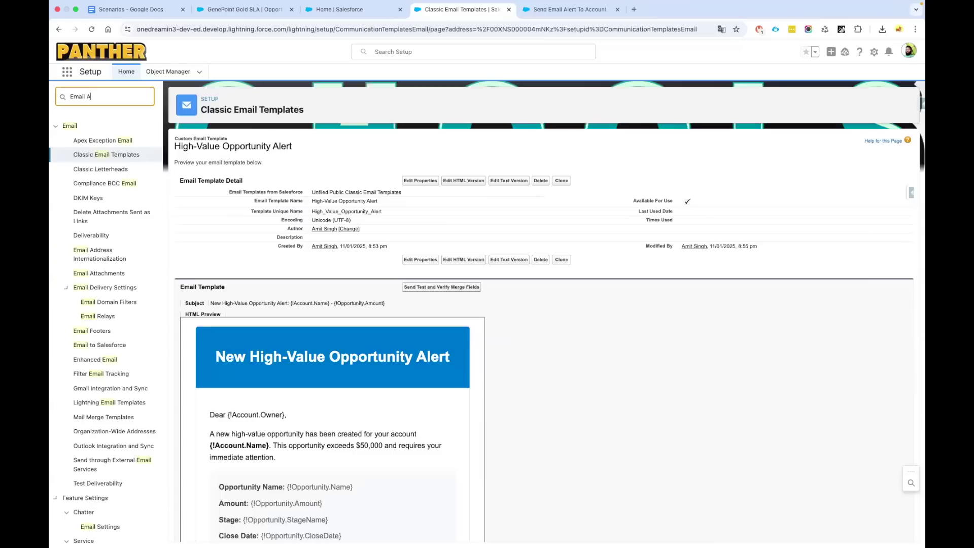
type("ler")
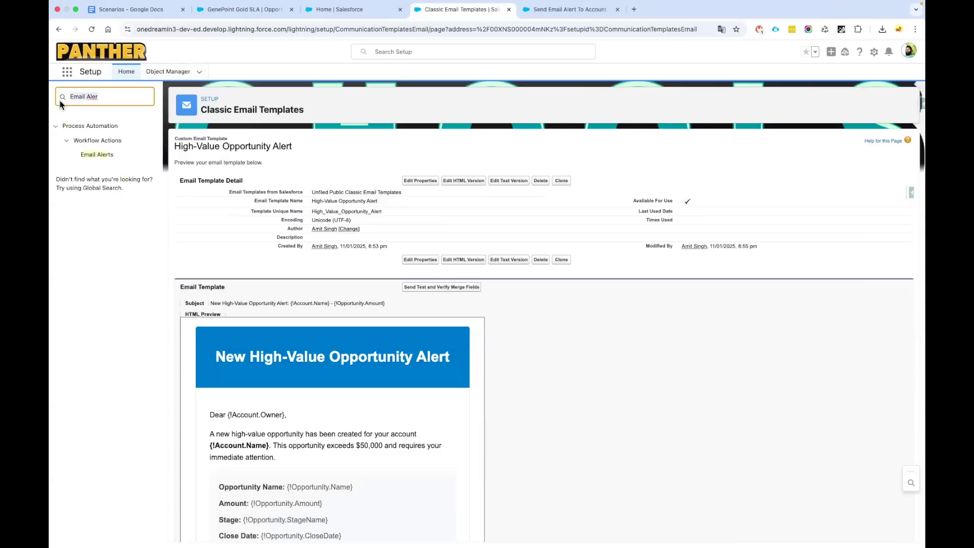
left_click(103, 155)
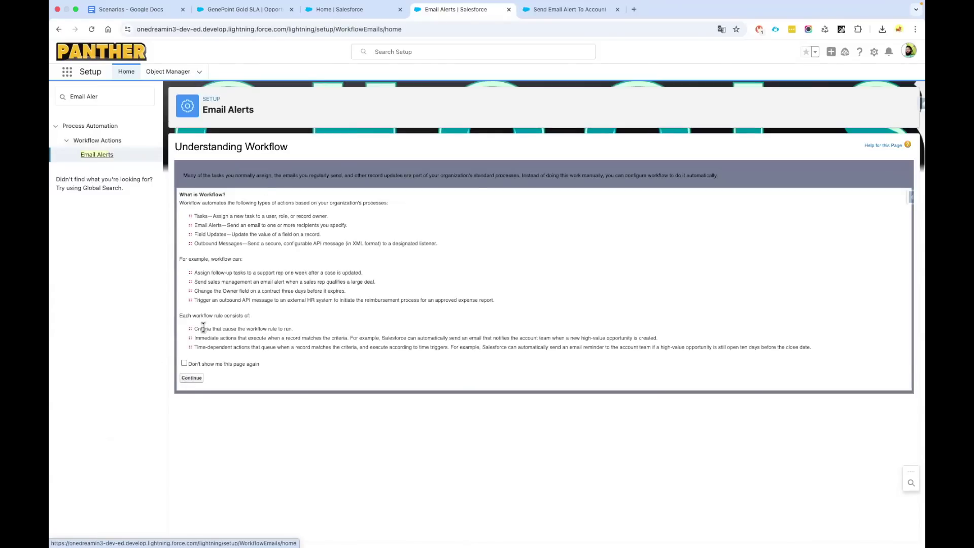
left_click(185, 363)
left_click(192, 378)
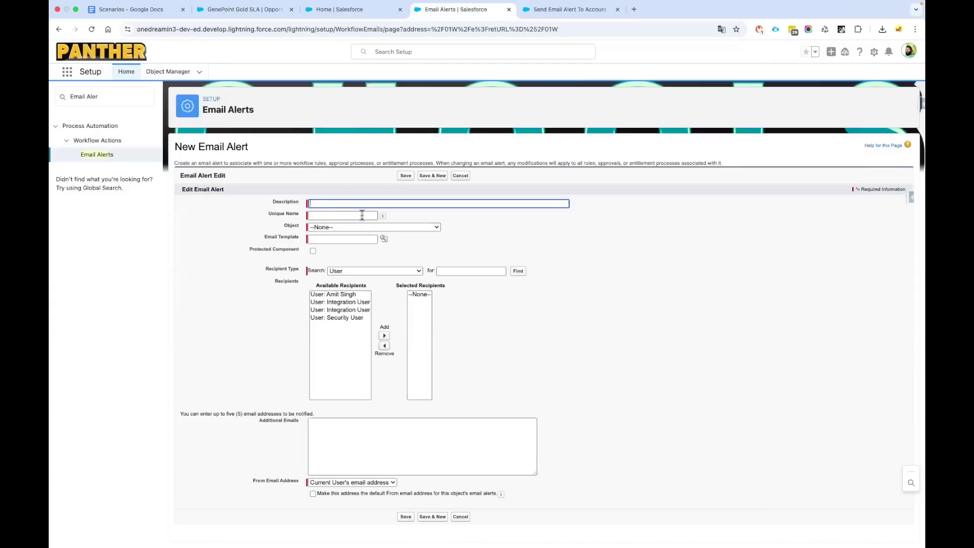
- Describe the alert as 'High Volume Opportunity Email Alert to Account Owner' on the Opportunity object
type("Hight")
type("Volumn")
type("Opportunity Email Alert to Account Owner")
left_click(502, 222)
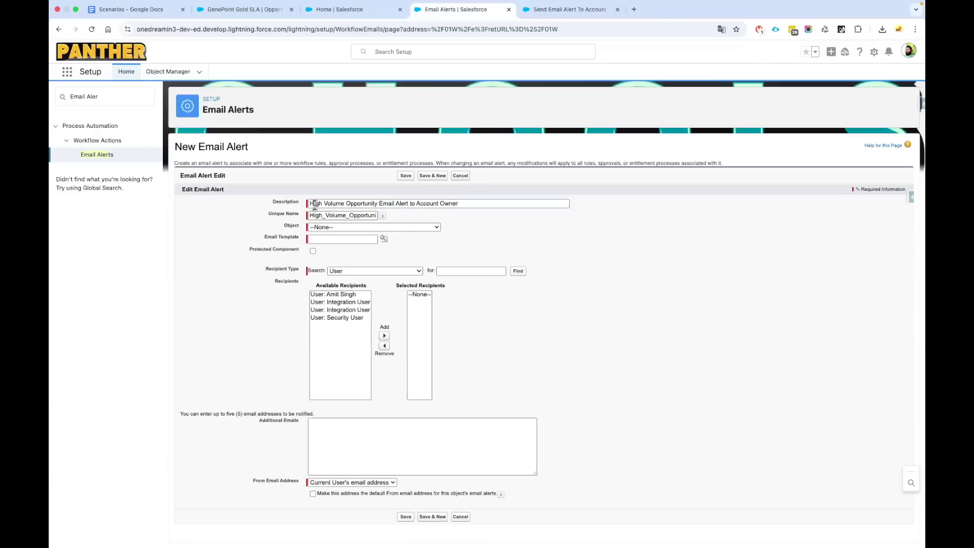
left_click_drag(308, 202, 482, 203)
left_click(368, 189)
left_click(347, 228)
type("o")
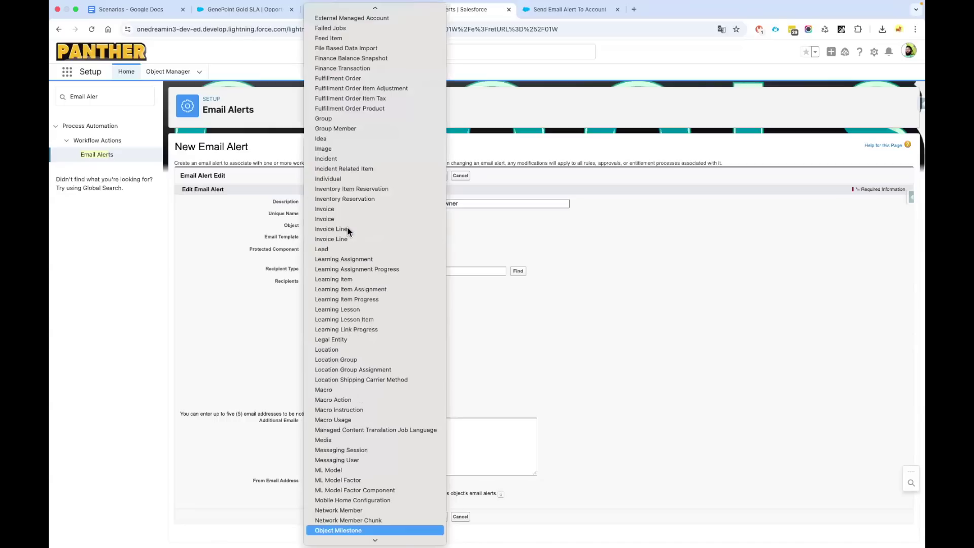
type("pportunity")
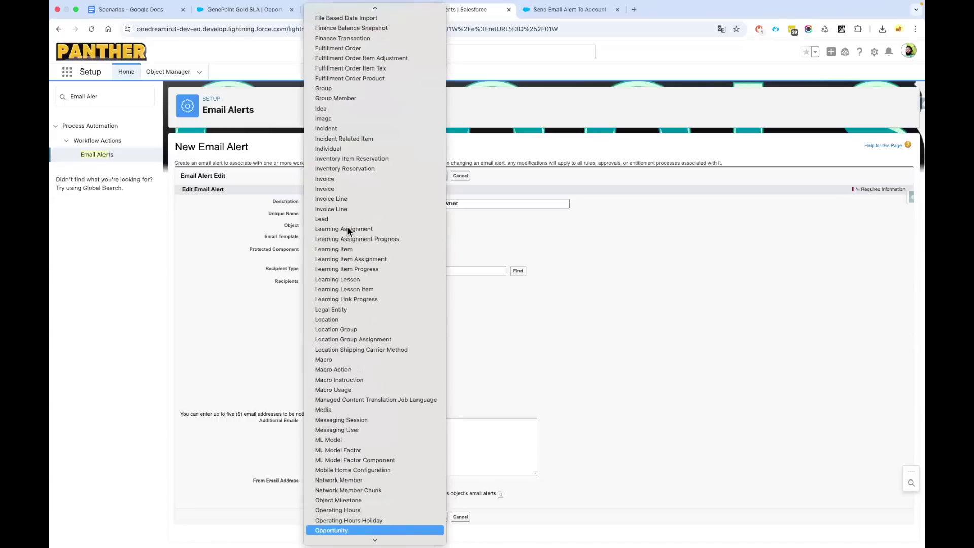
key("Return")
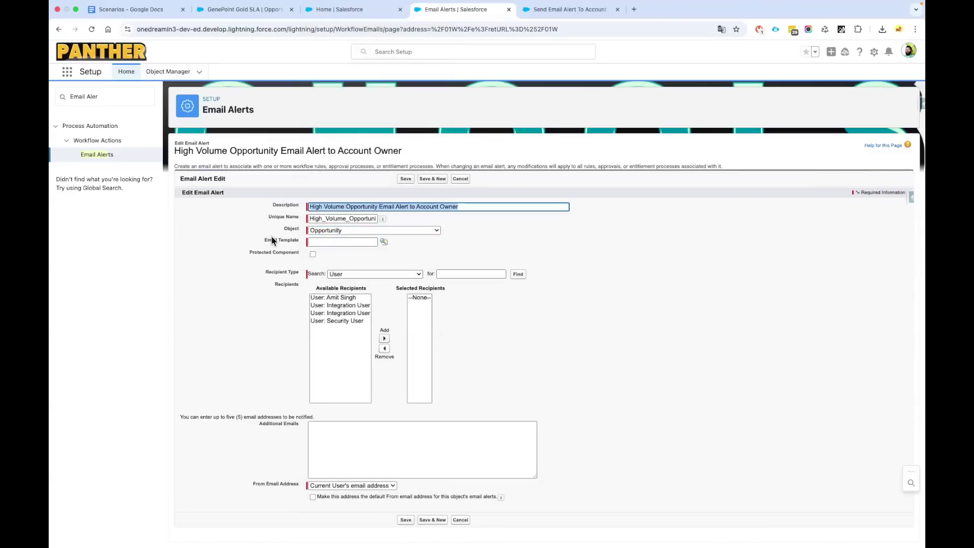
- Search the email template lookup for 'High'
left_click_drag(263, 240, 308, 241)
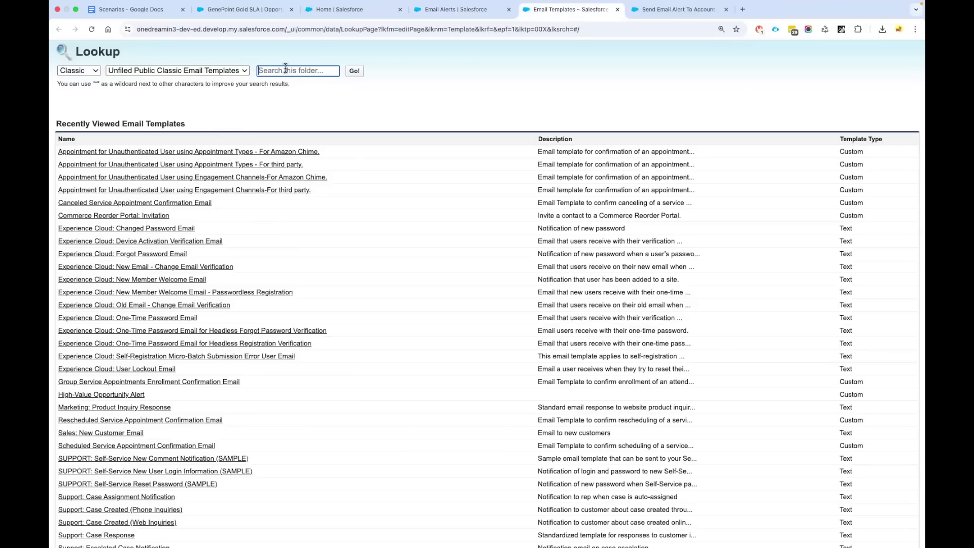
type("High")
key("Return")
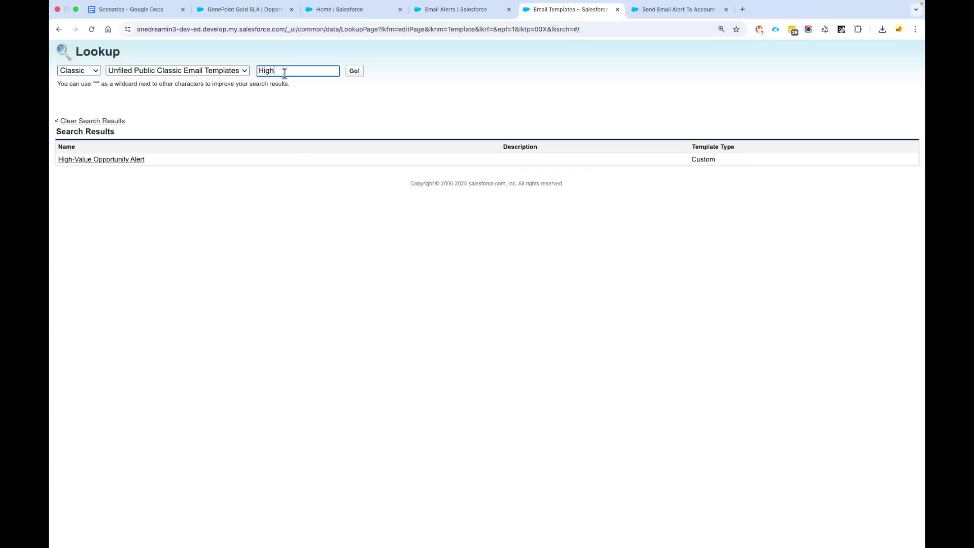
left_click_drag(284, 71, 258, 71)
- Attach the High-Value Opportunity Alert template and set Recipient Type to Account Owner
left_click(102, 160)
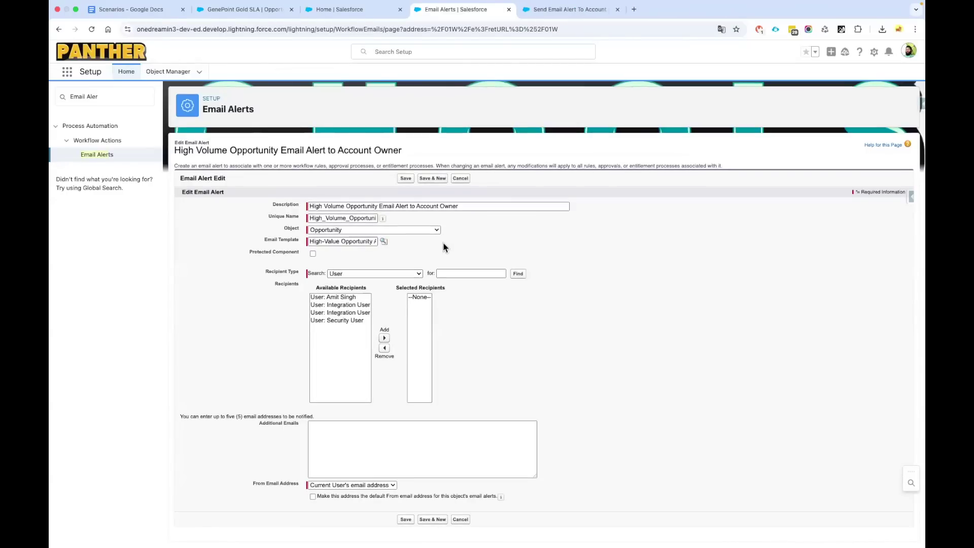
triple_click(298, 274)
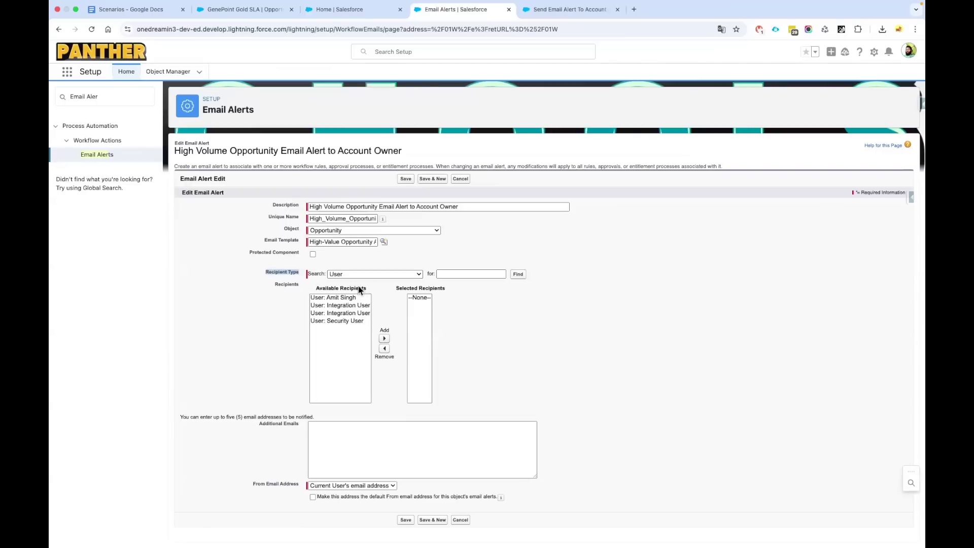
left_click(369, 274)
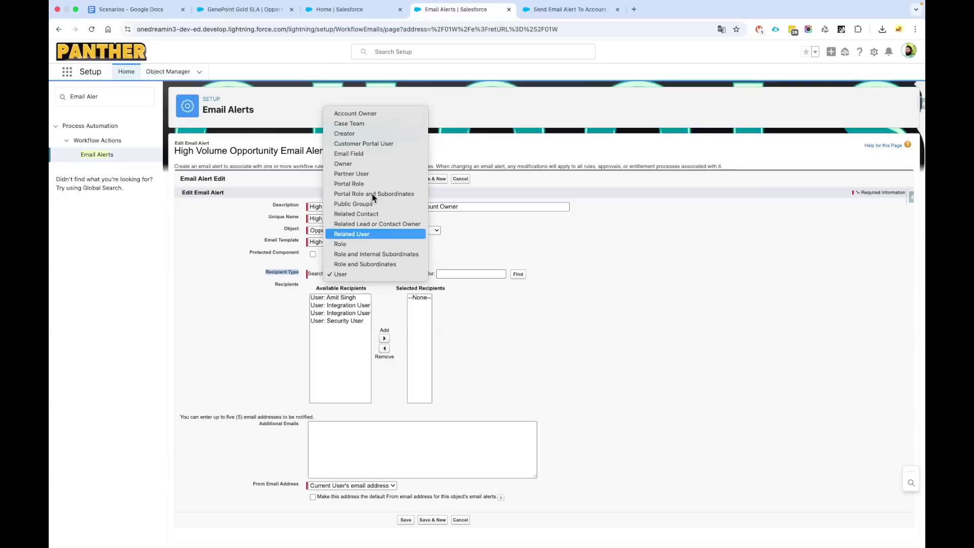
left_click(385, 114)
- Move Account Owner into the selected recipients
left_click(334, 300)
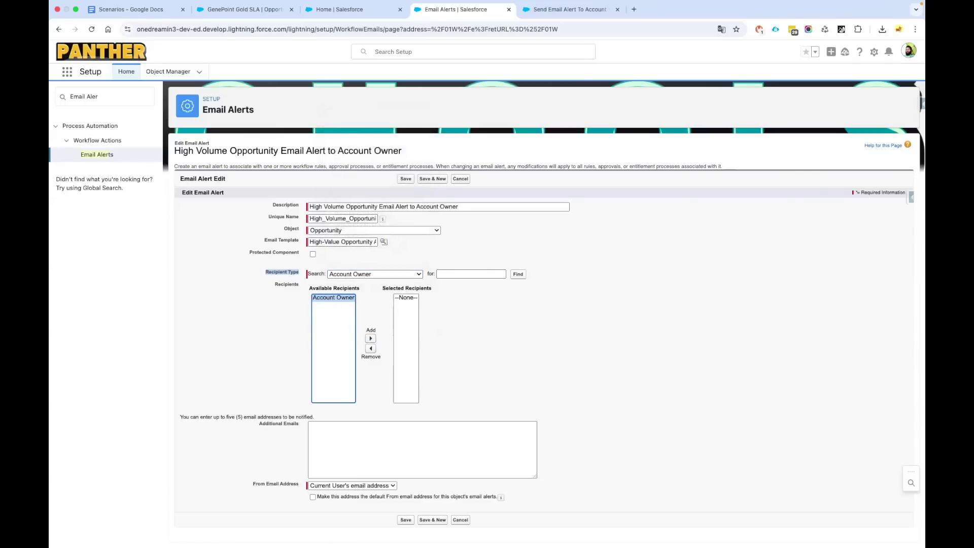
left_click(298, 274)
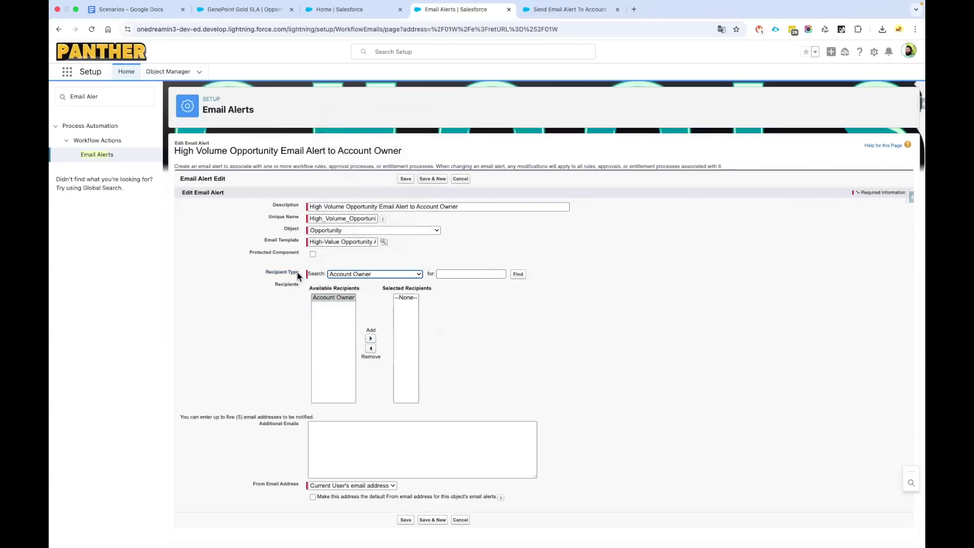
left_click(299, 305)
left_click_drag(308, 291, 371, 297)
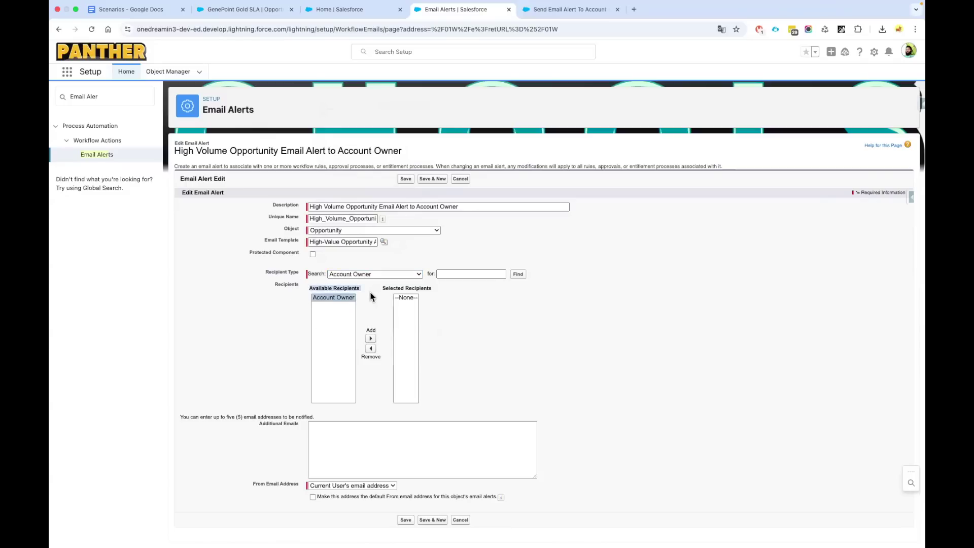
left_click(331, 298)
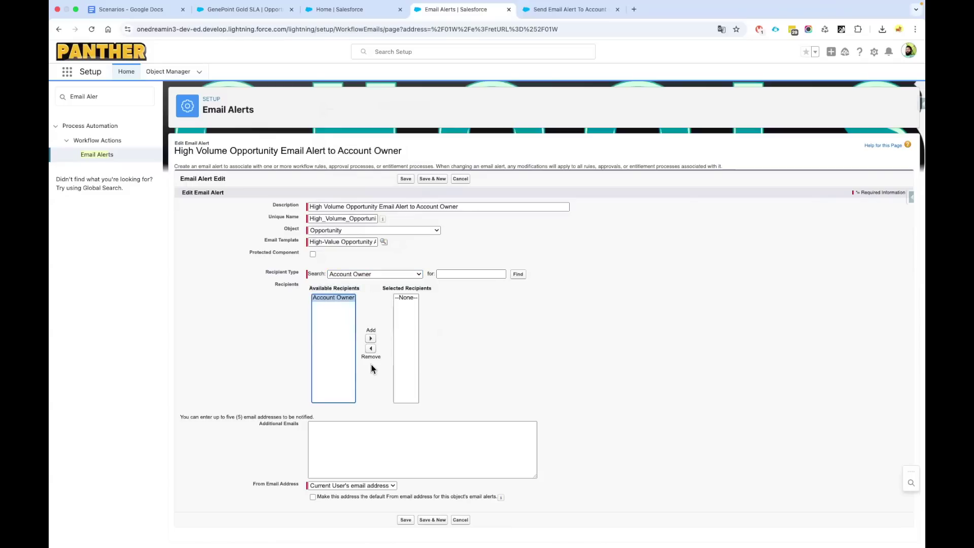
left_click(371, 339)
left_click(459, 321)
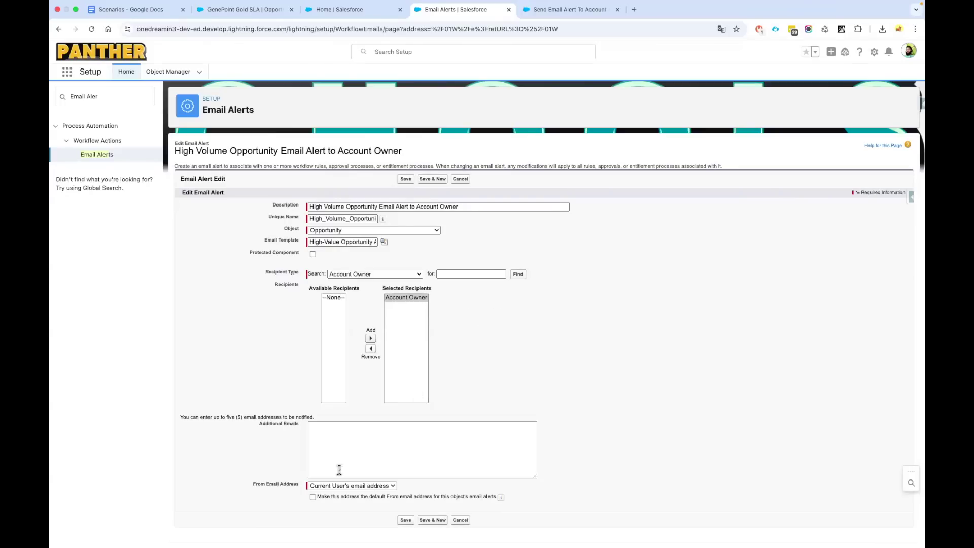
- Copy the Gmail account's e-mail address from the Google account panel
left_click(336, 443)
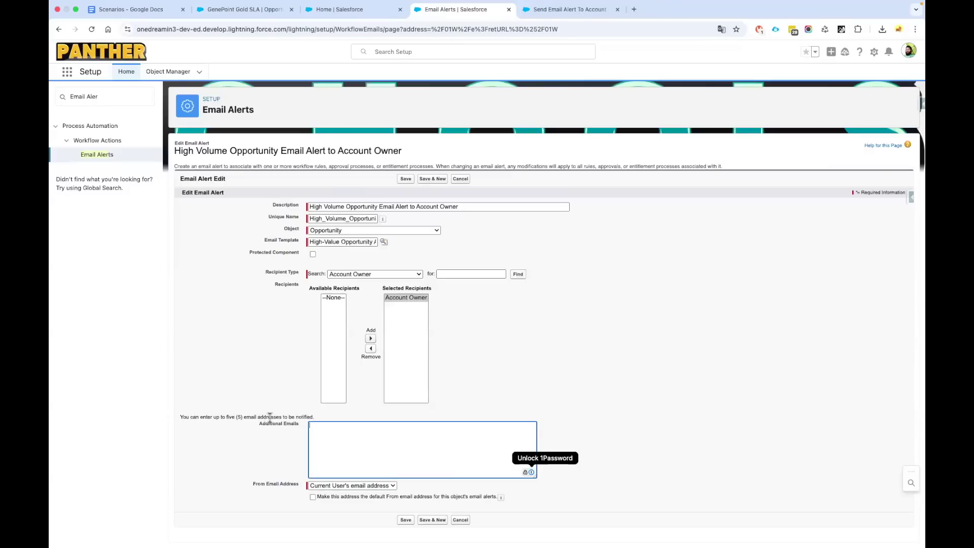
left_click(543, 378)
key("super+equal")
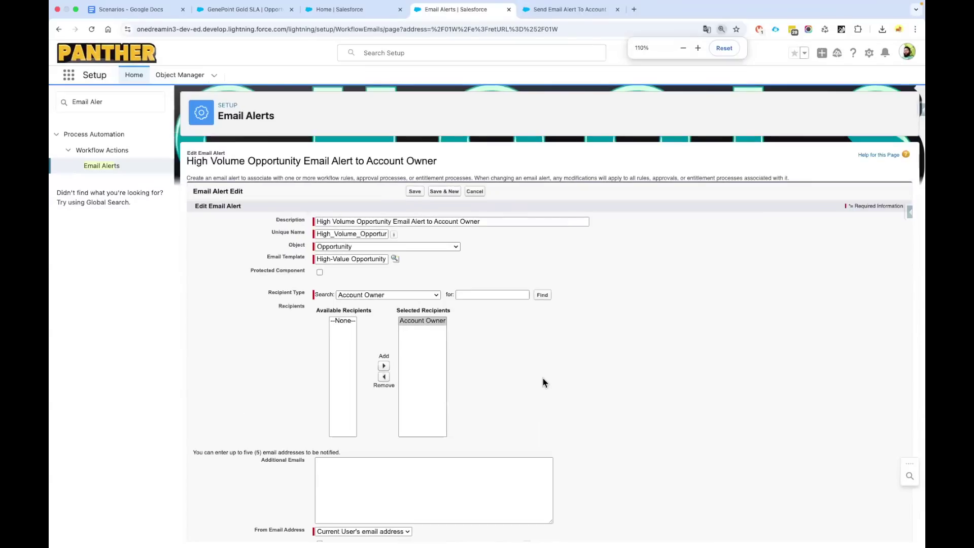
key("super+equal")
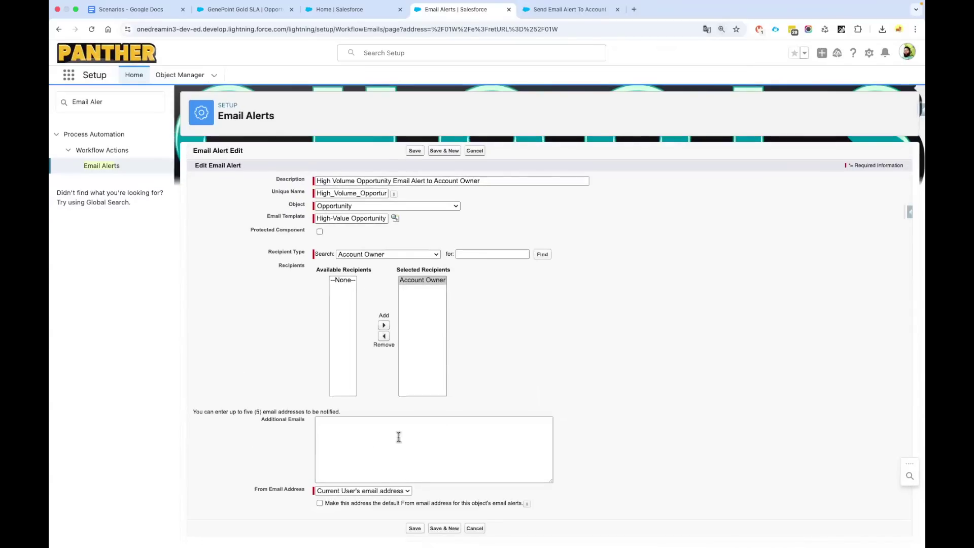
key("ctrl+Right")
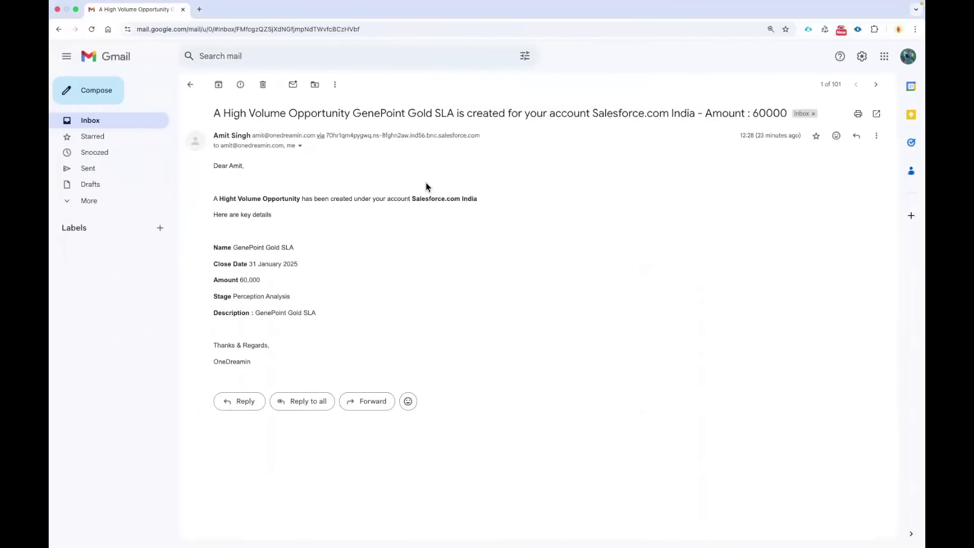
left_click(908, 56)
triple_click(795, 84)
key("super+c")
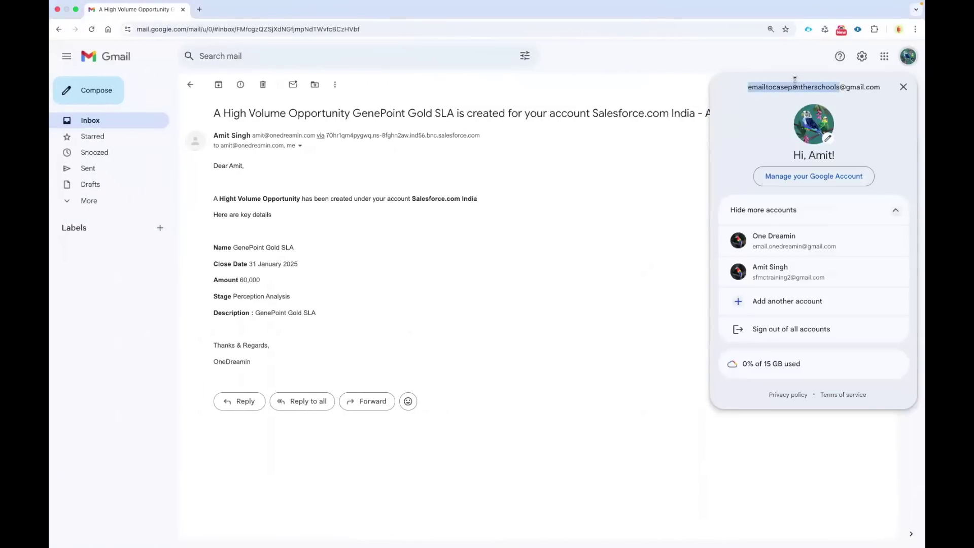
left_click(705, 203)
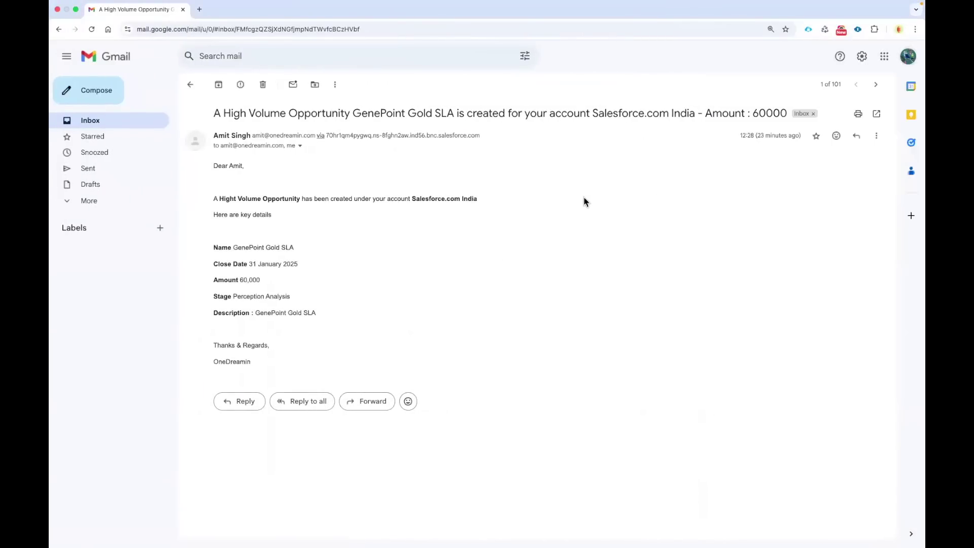
key("ctrl+Left")
- Paste the address into Additional Emails and save the email alert
left_click(387, 435)
key("super+v")
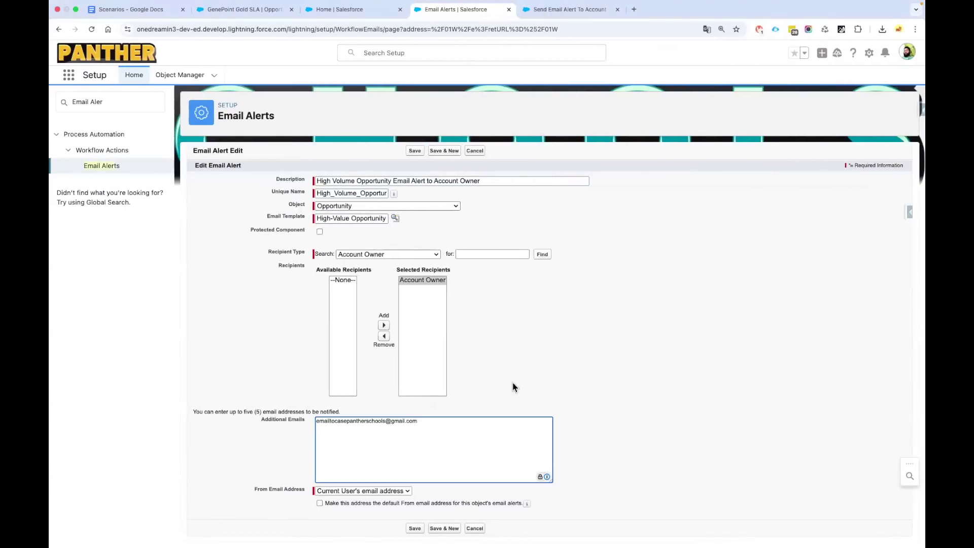
left_click_drag(433, 421, 312, 420)
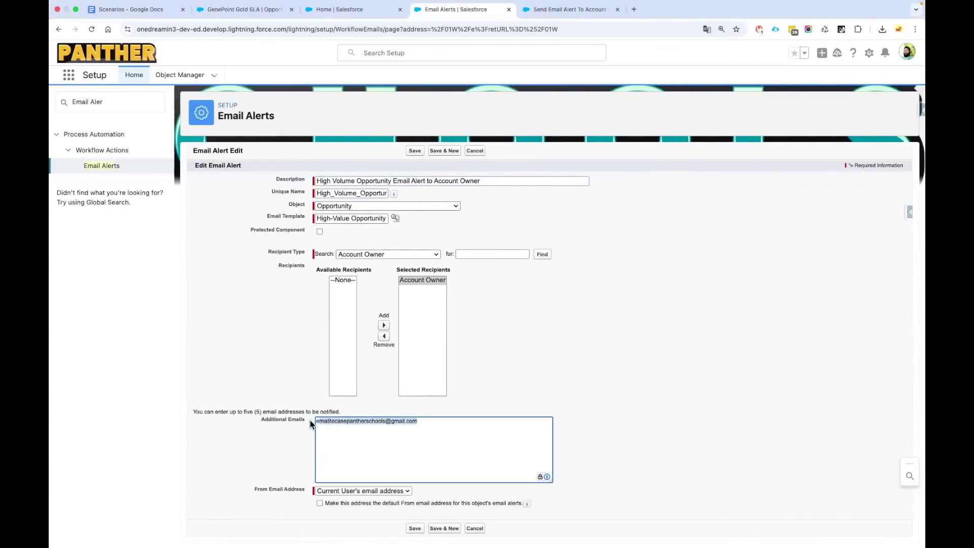
left_click(490, 378)
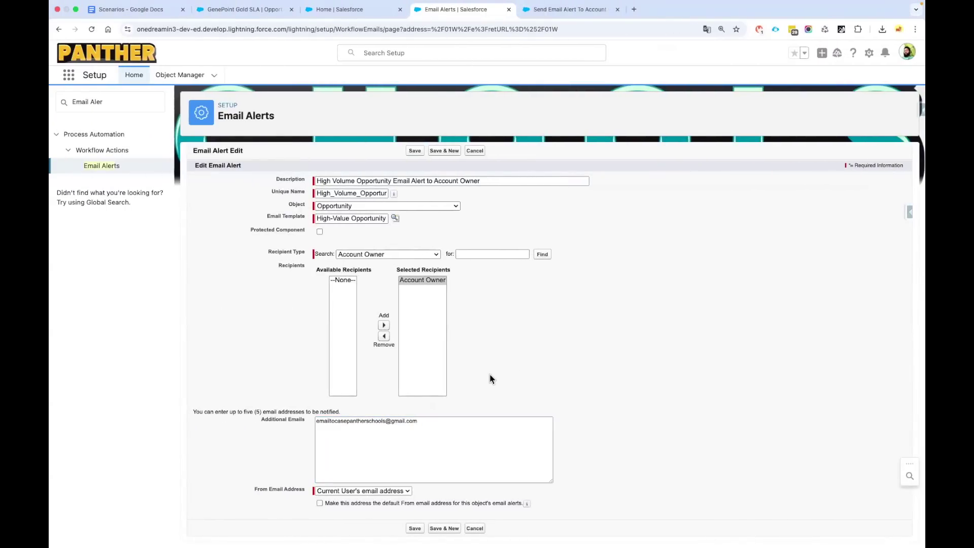
left_click(414, 528)
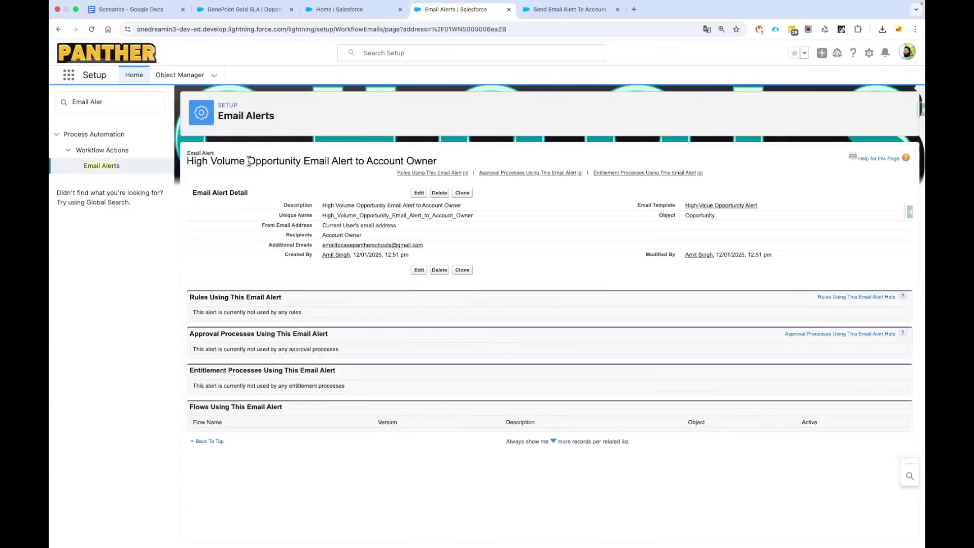
left_click_drag(186, 161, 459, 160)
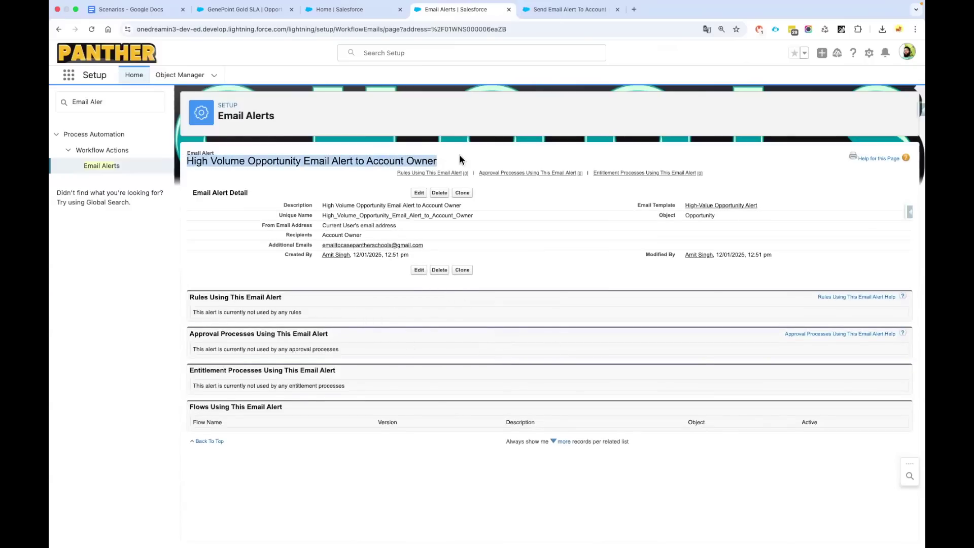
left_click(460, 156)
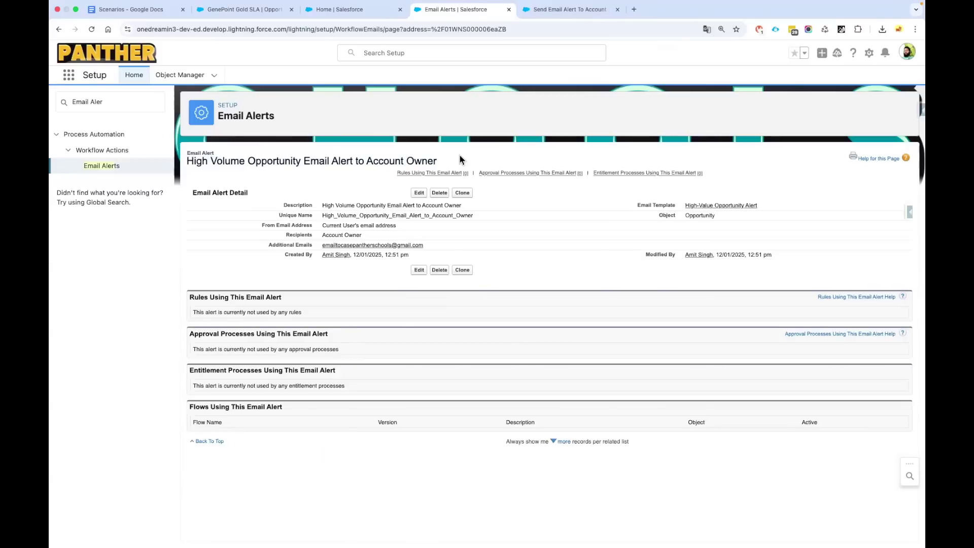
- Save 'Send Email Alert To Account Owner For High Opportunity' as a new version, Version 2
left_click(567, 10)
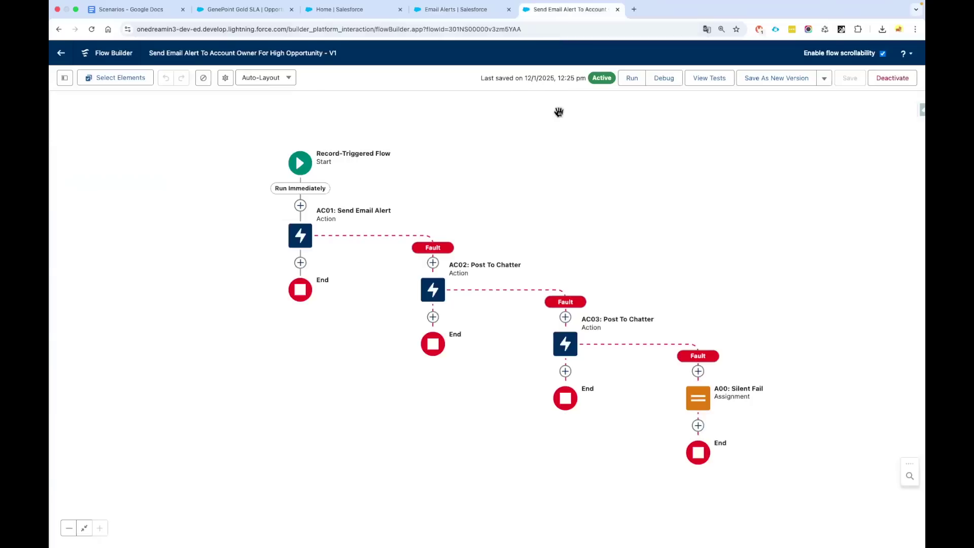
left_click_drag(599, 176, 577, 164)
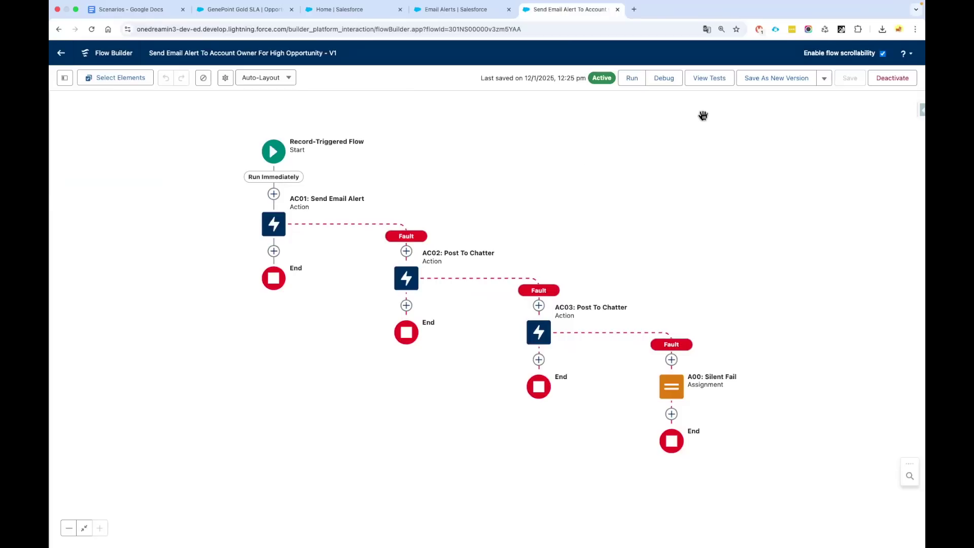
left_click(780, 80)
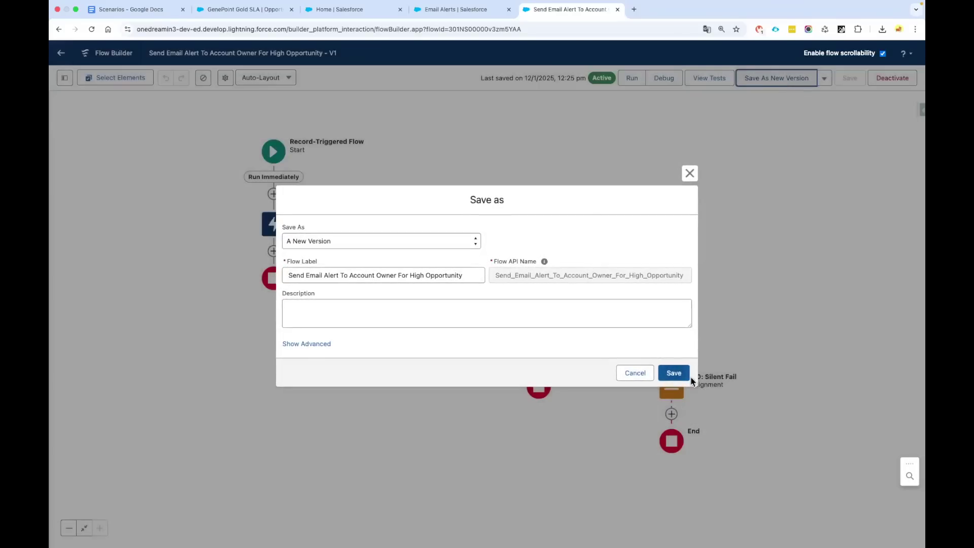
left_click(675, 374)
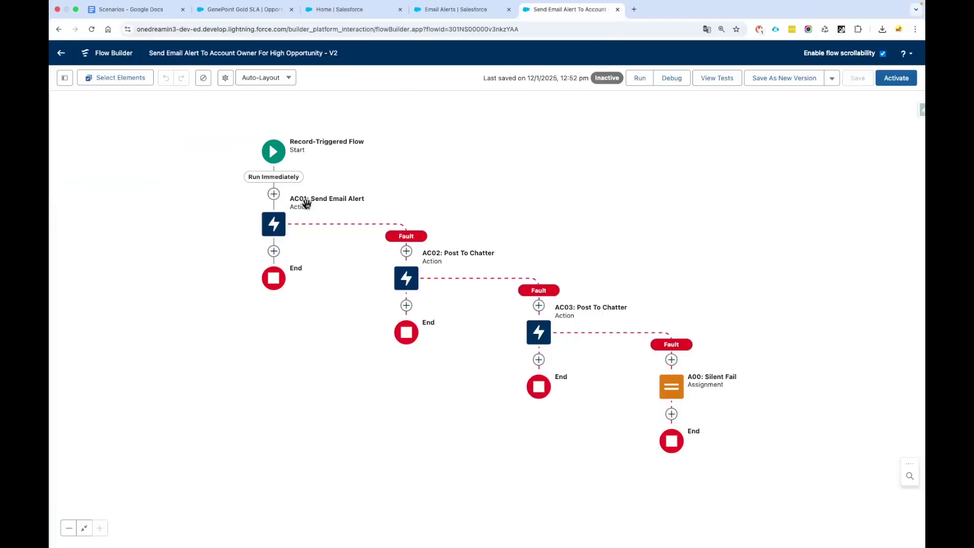
left_click(274, 252)
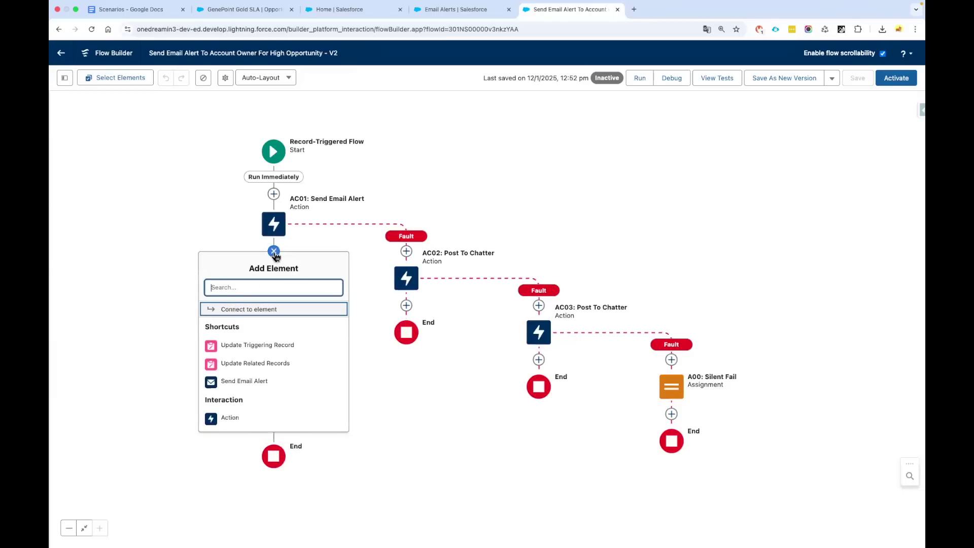
type("Send Email Al")
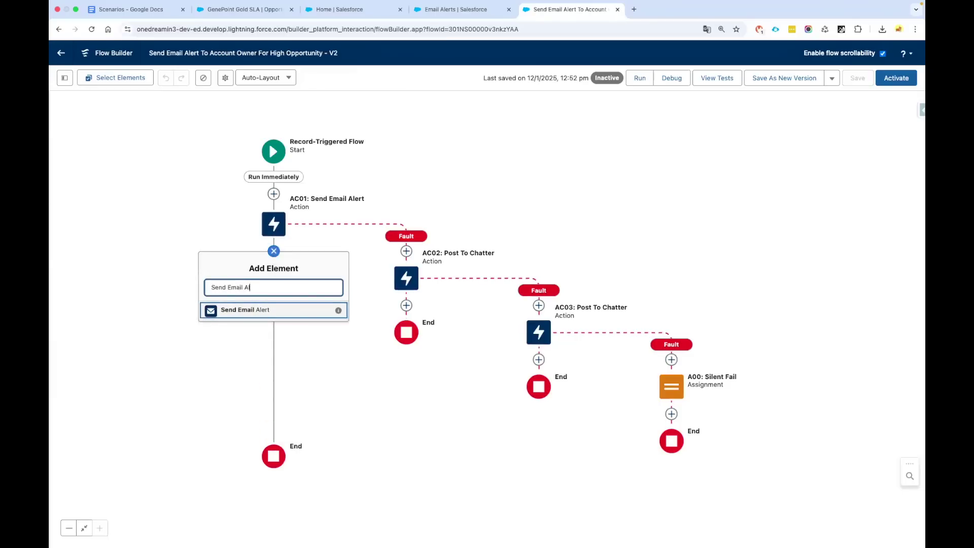
key("BackSpace")
key("BackSpace")
key("BackSpace")
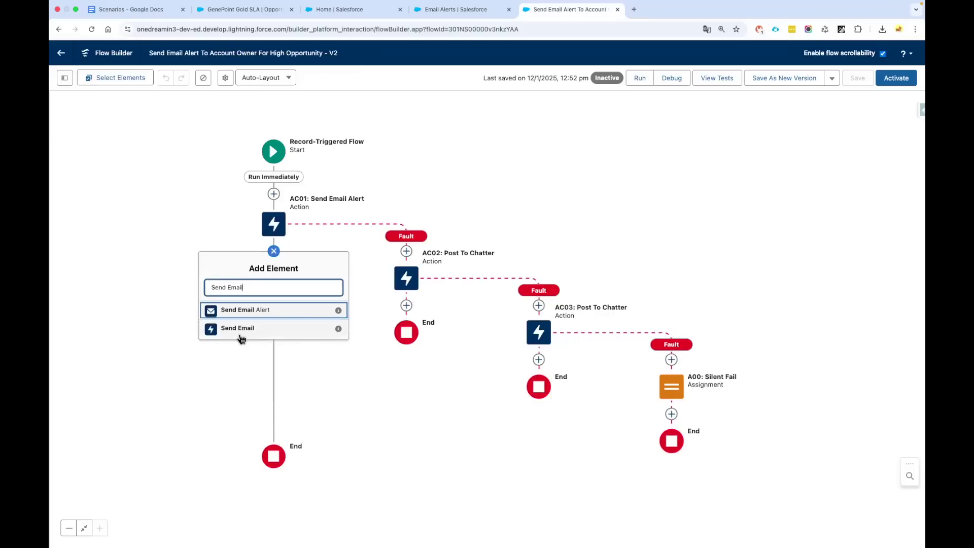
left_click(251, 312)
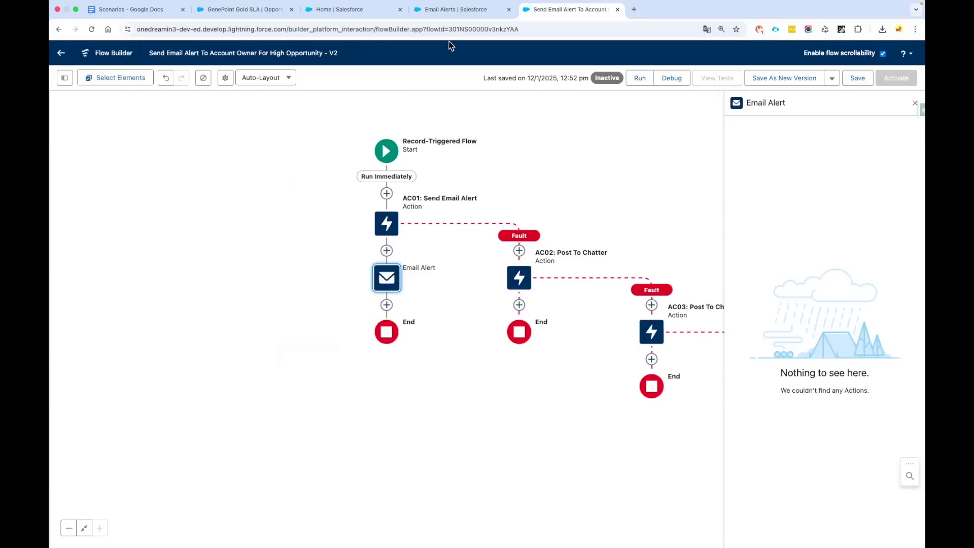
left_click(451, 10)
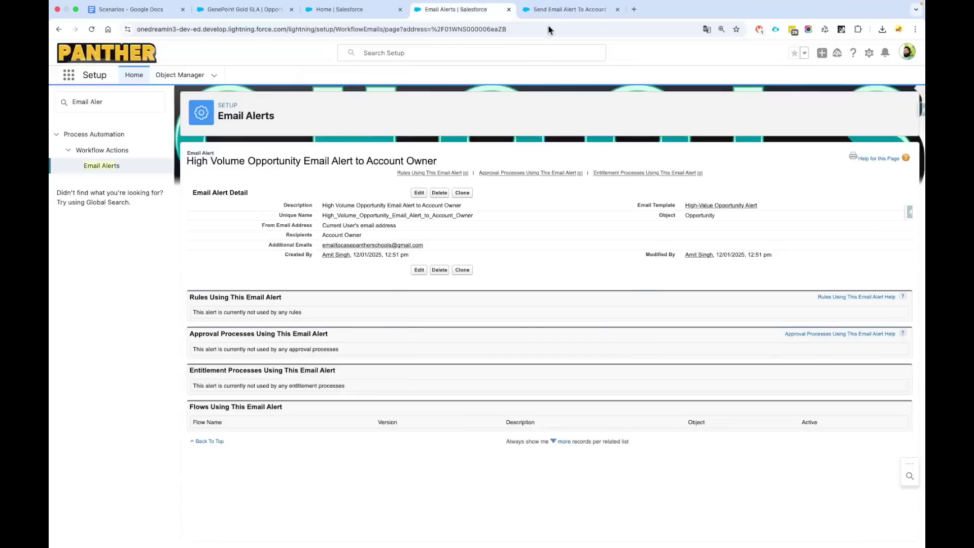
left_click(555, 11)
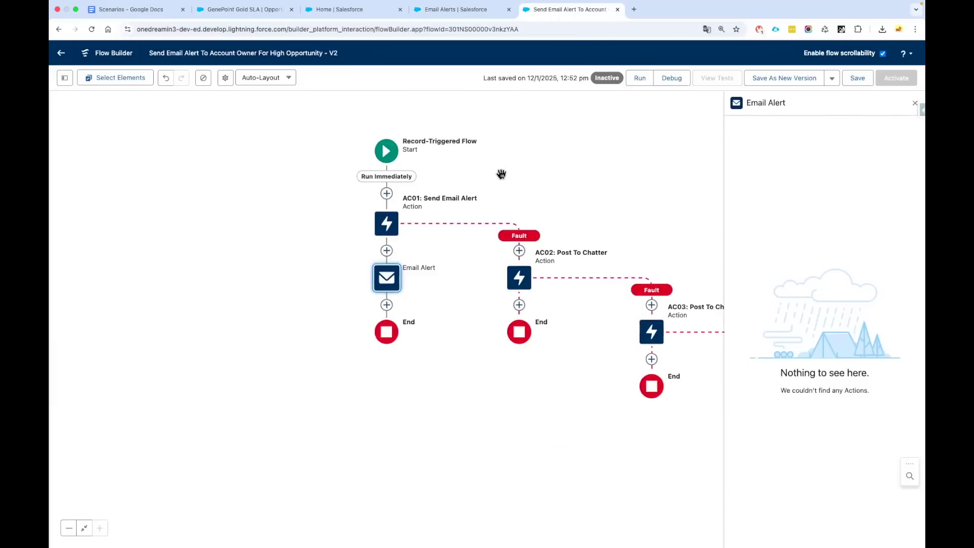
left_click(859, 79)
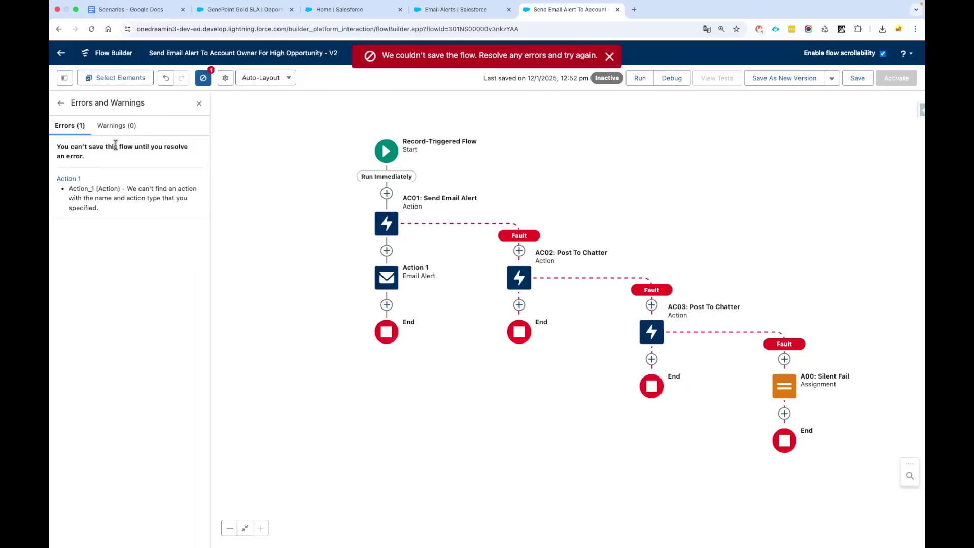
left_click(92, 29)
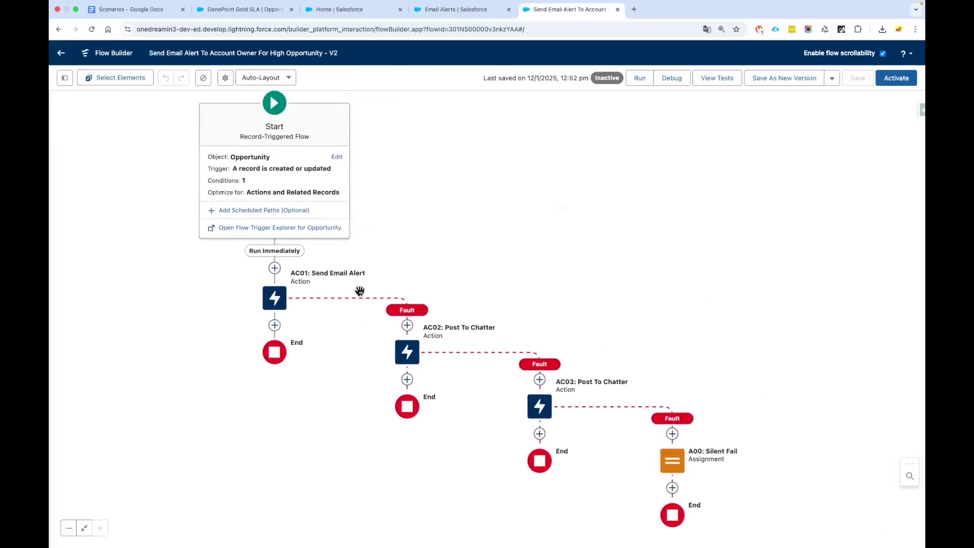
- Add a Send Email Alert action below AC01 using the High Volume Opportunity alert, labelled with its name
left_click(274, 325)
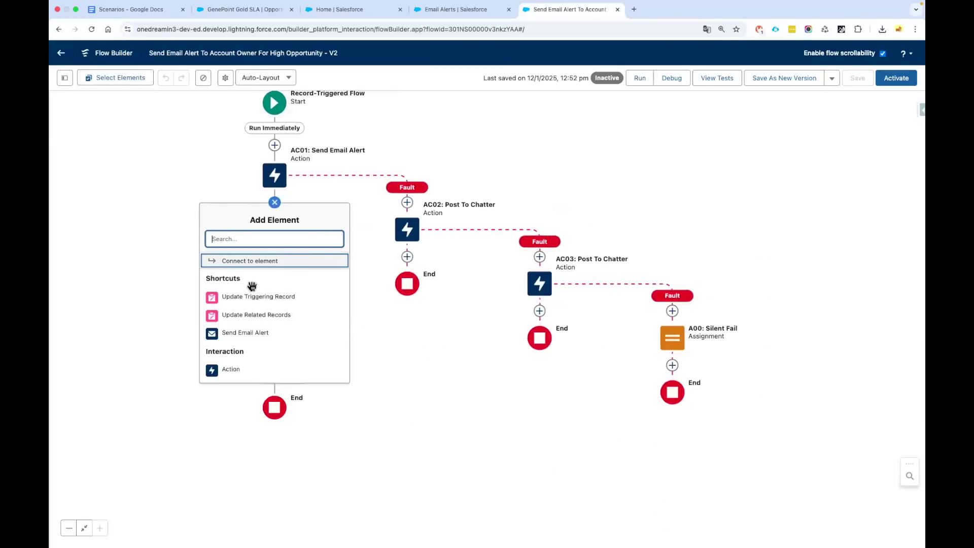
left_click(267, 334)
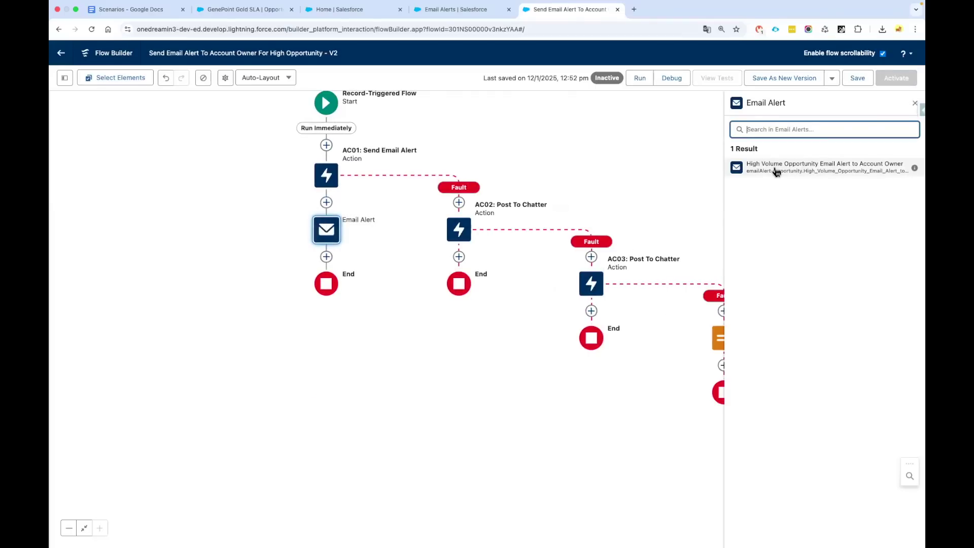
left_click(808, 172)
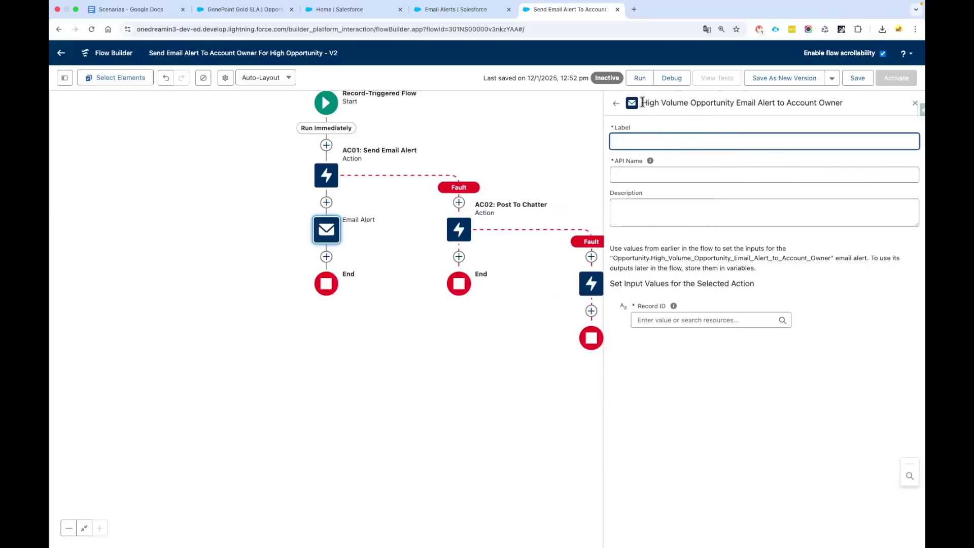
left_click_drag(643, 103, 843, 102)
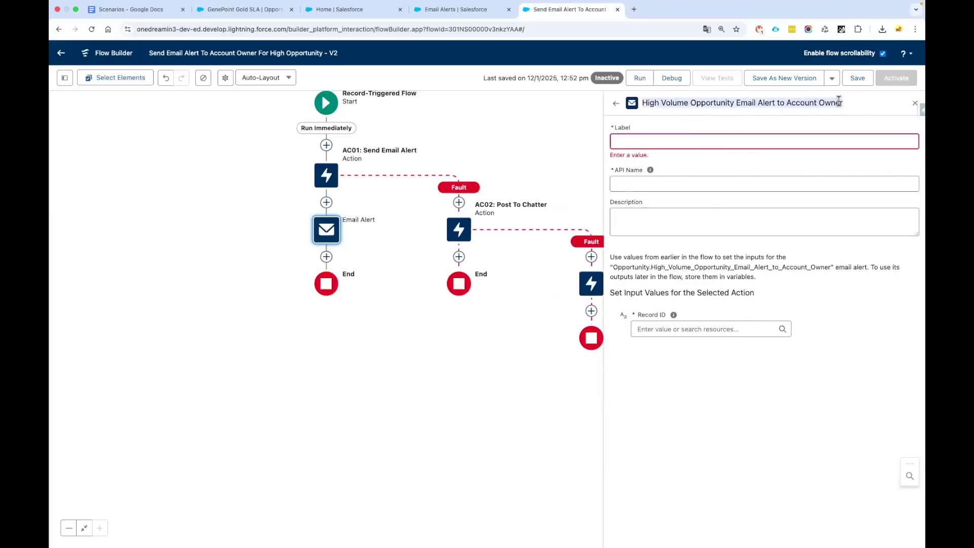
left_click(672, 142)
key("super+v")
left_click(664, 125)
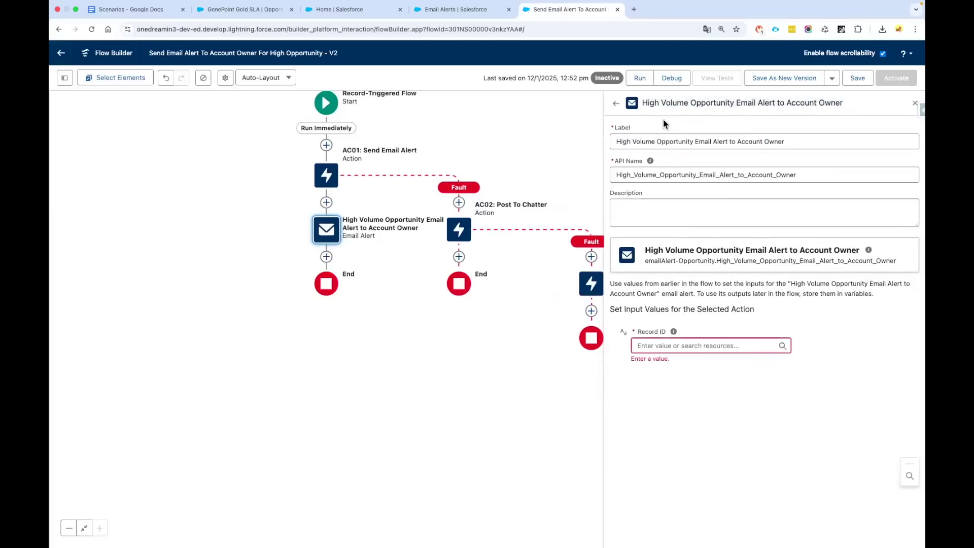
- Set the action's Record ID to Triggering Opportunity > Opportunity ID
left_click(669, 346)
type("Trig")
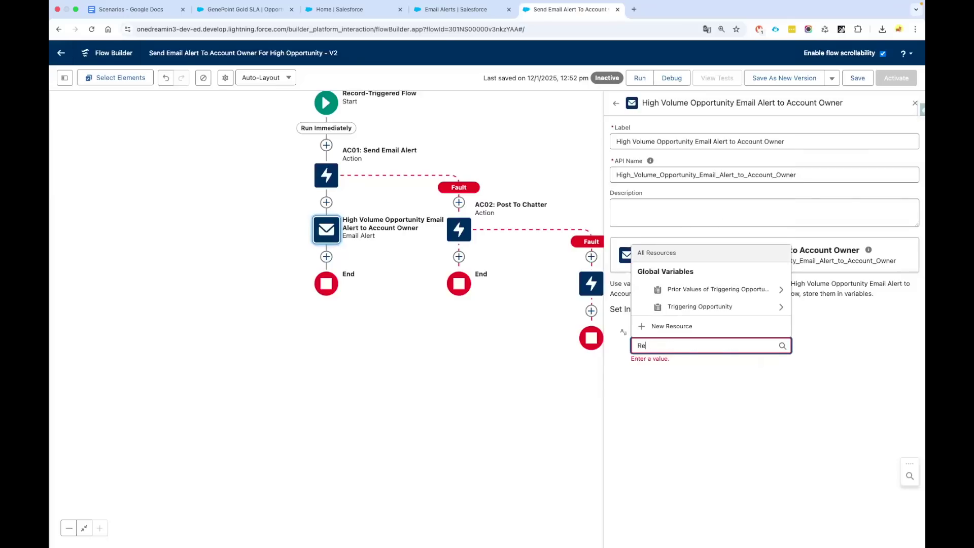
left_click(690, 307)
type("Id")
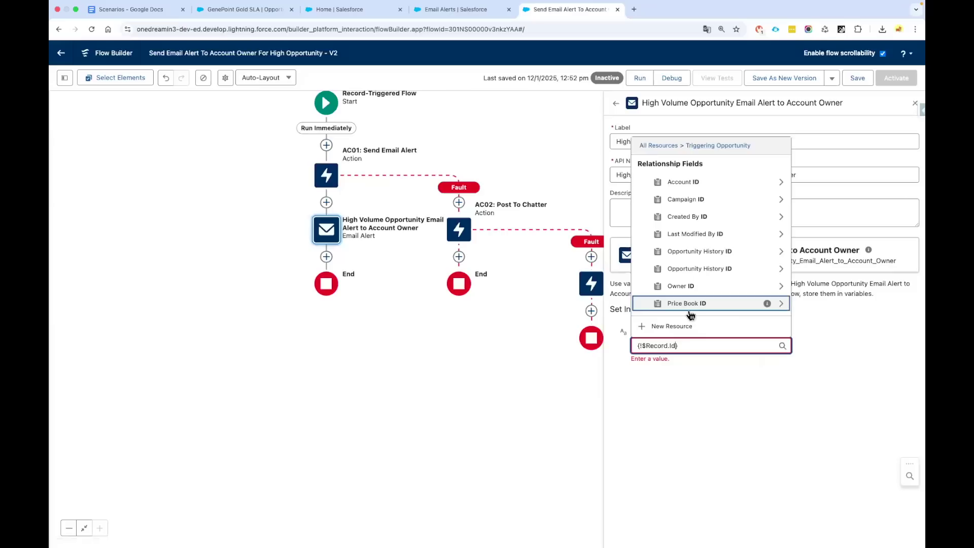
left_click(687, 403)
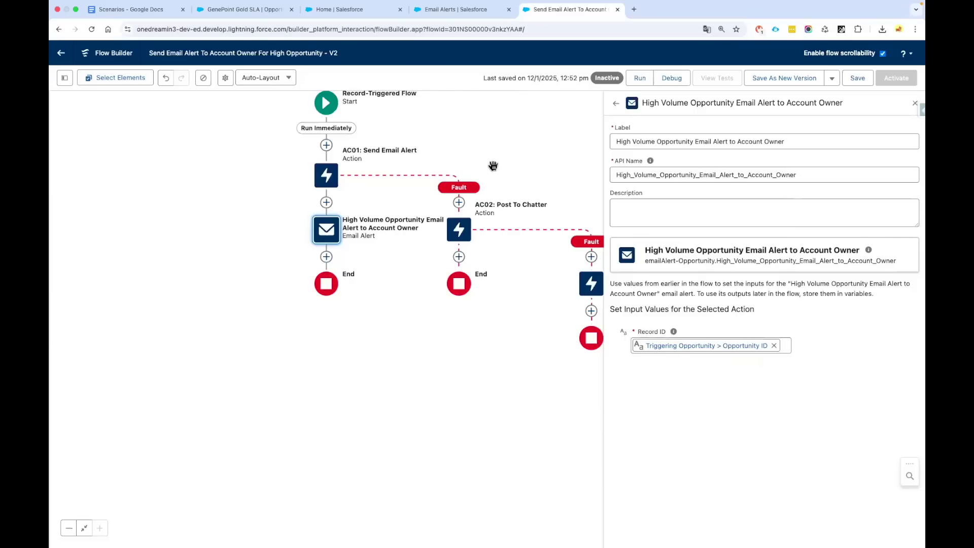
scroll(496, 163, "right", 1)
left_click(454, 12)
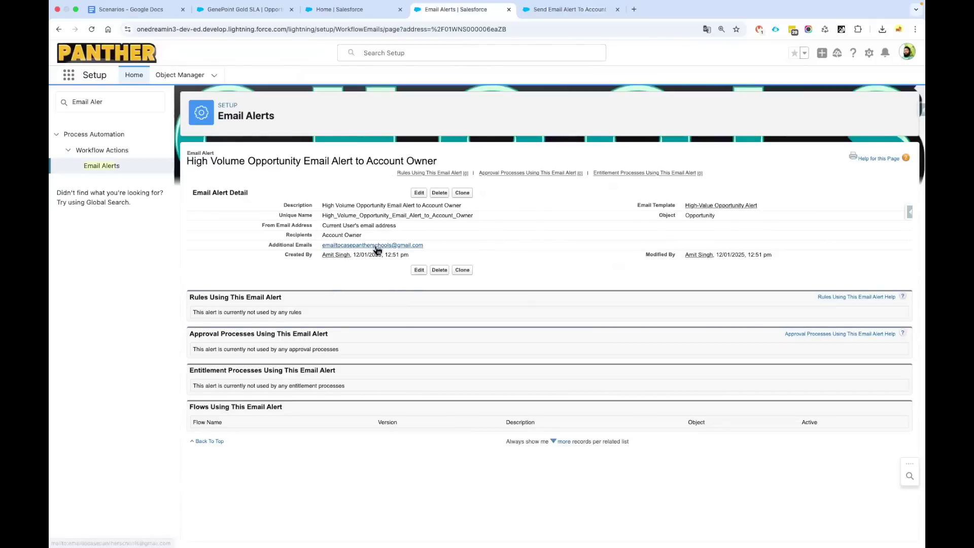
- Check the email alert's title, then return to the Send Email Alert To Account flow
left_click_drag(188, 160, 443, 159)
left_click(443, 156)
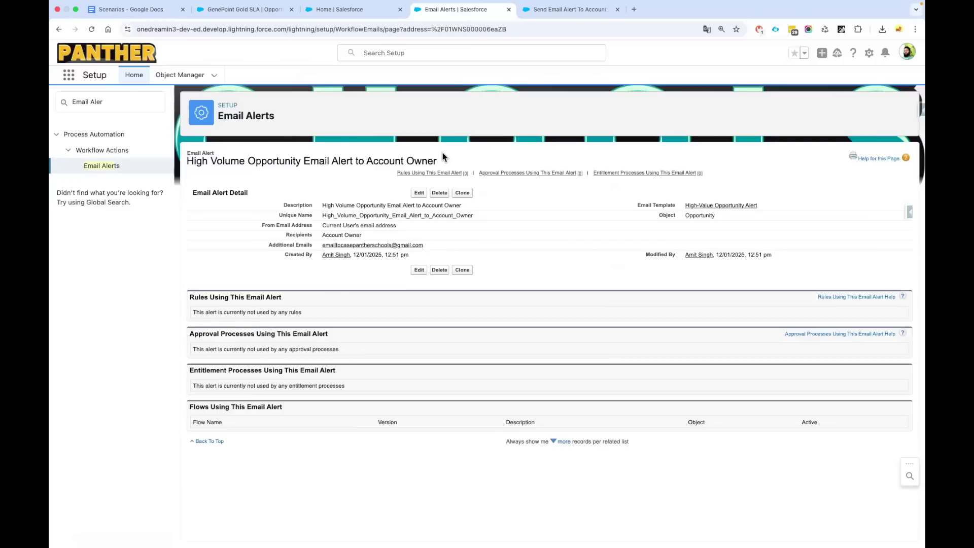
left_click(539, 10)
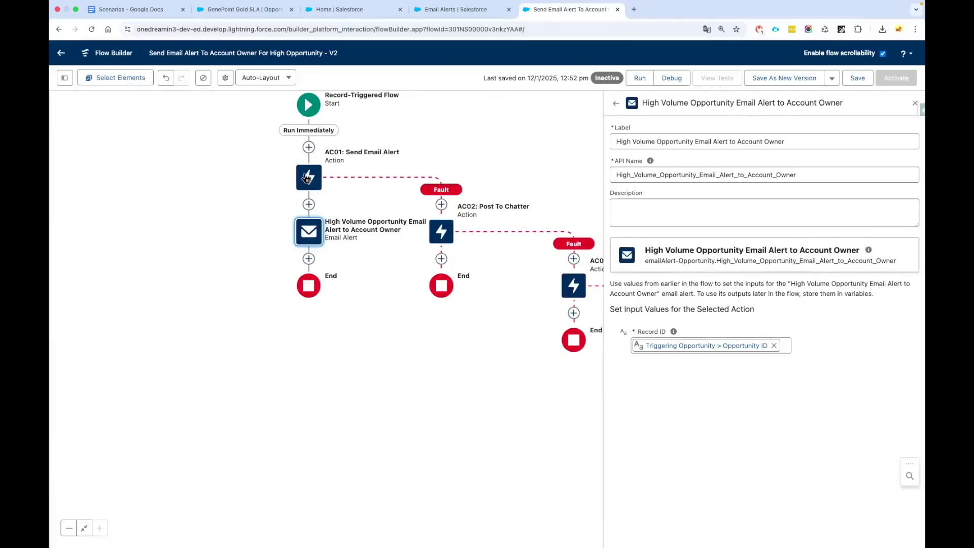
- Give the email alert a fault path and move the AC02 branch onto it
left_click(312, 233)
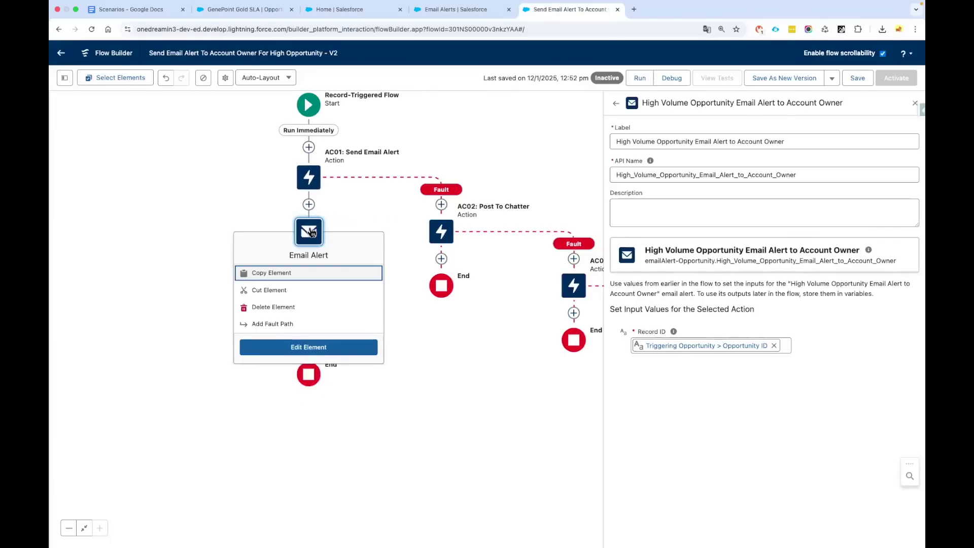
left_click(297, 327)
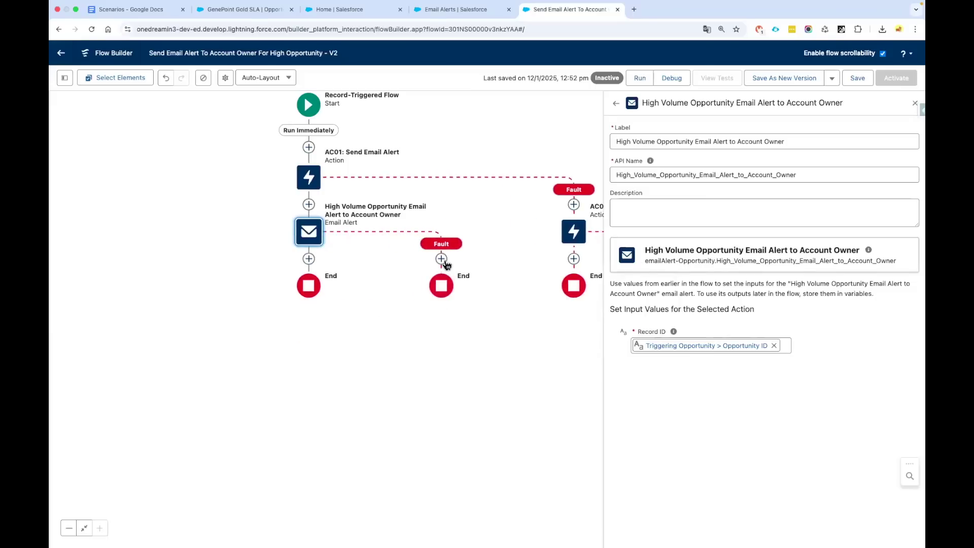
left_click_drag(506, 258, 376, 266)
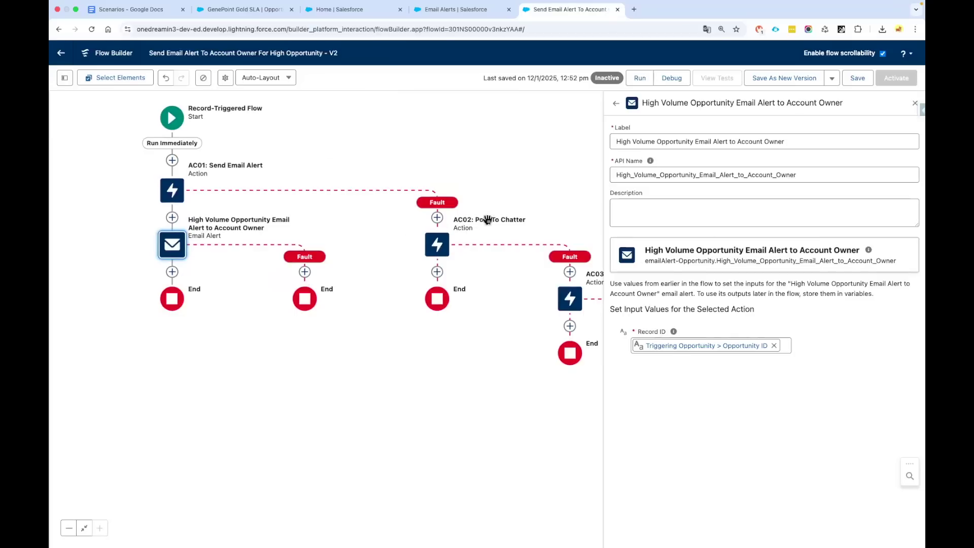
left_click(437, 244)
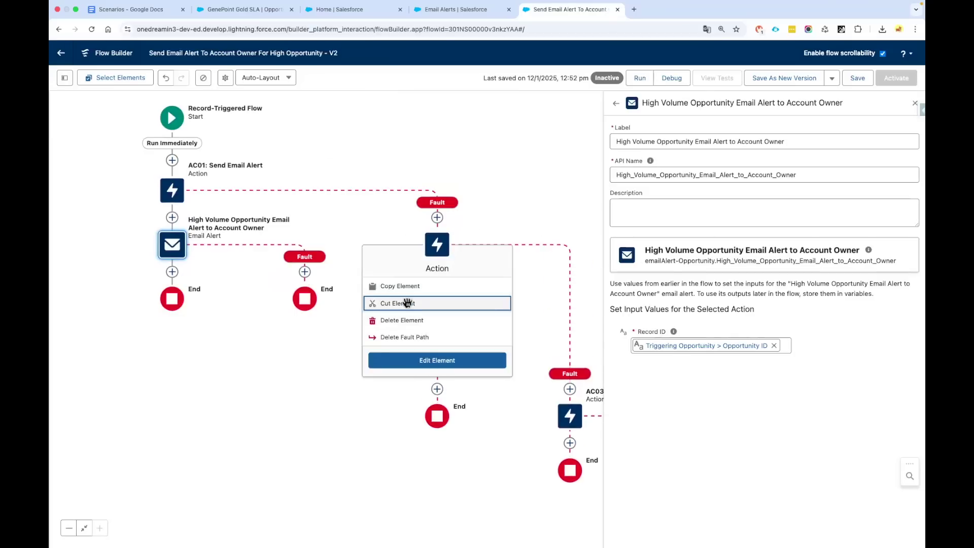
left_click(381, 302)
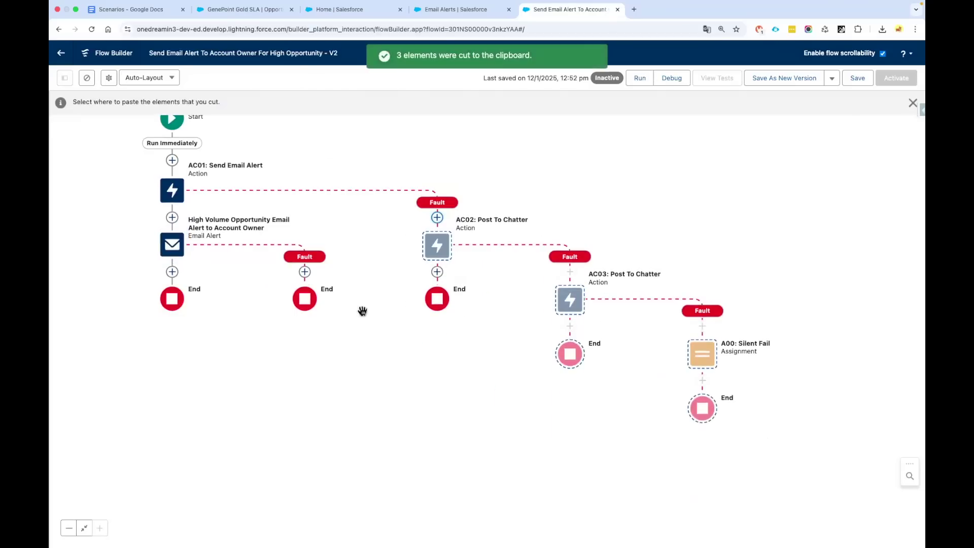
left_click(305, 274)
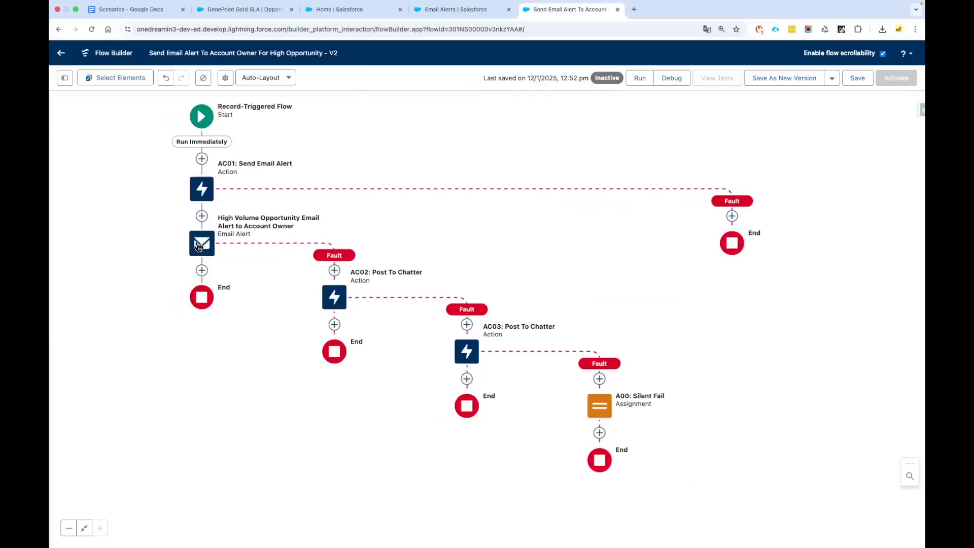
- Delete the old AC01 action and save the flow
left_click_drag(385, 241, 462, 253)
left_click(275, 205)
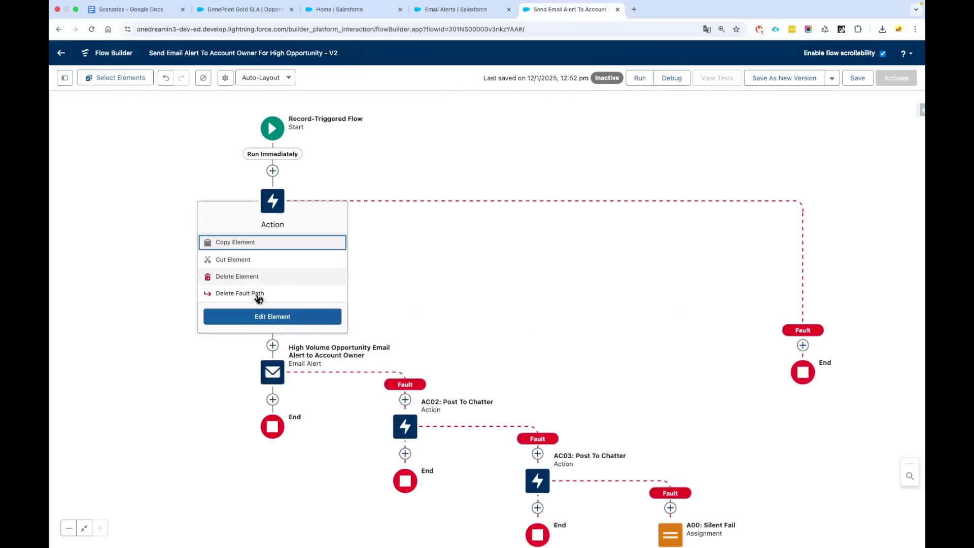
left_click(254, 277)
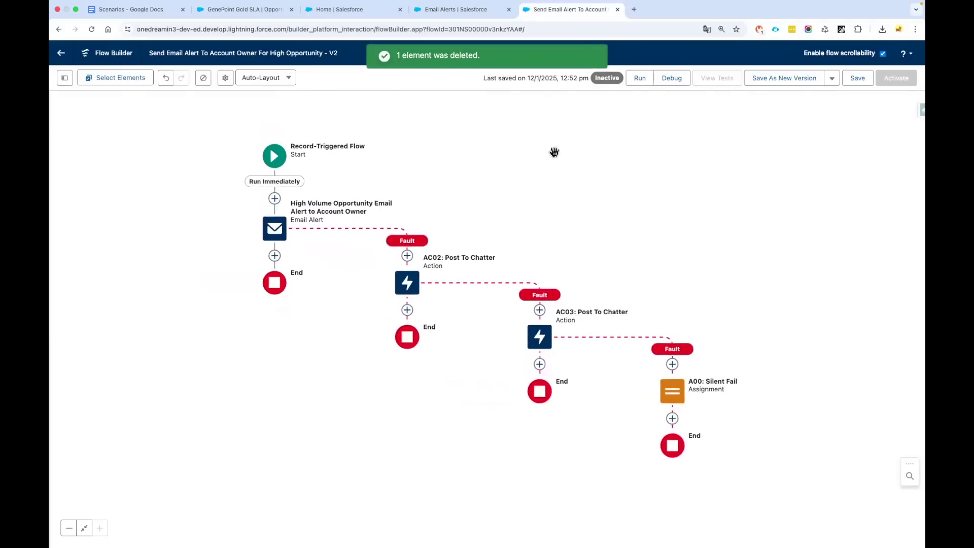
key("super+s")
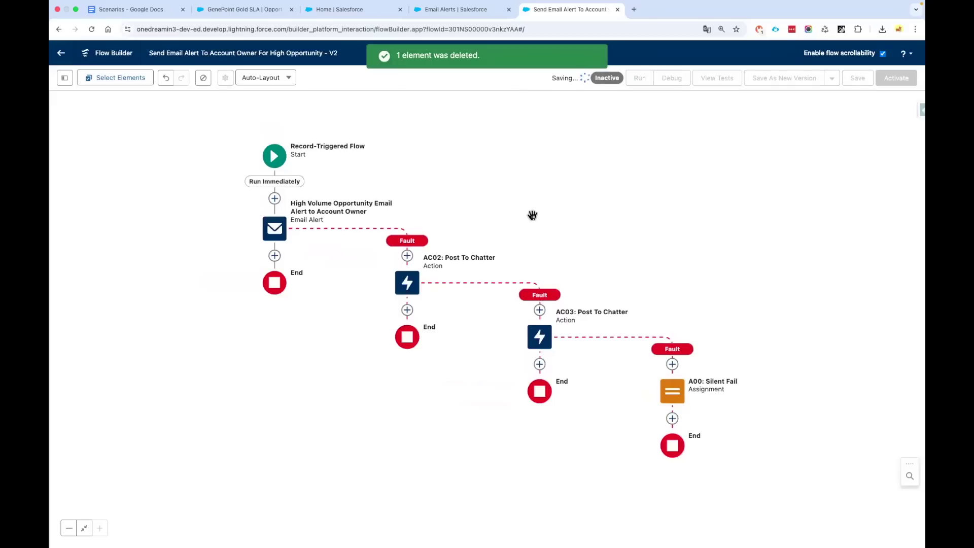
left_click_drag(511, 218, 496, 210)
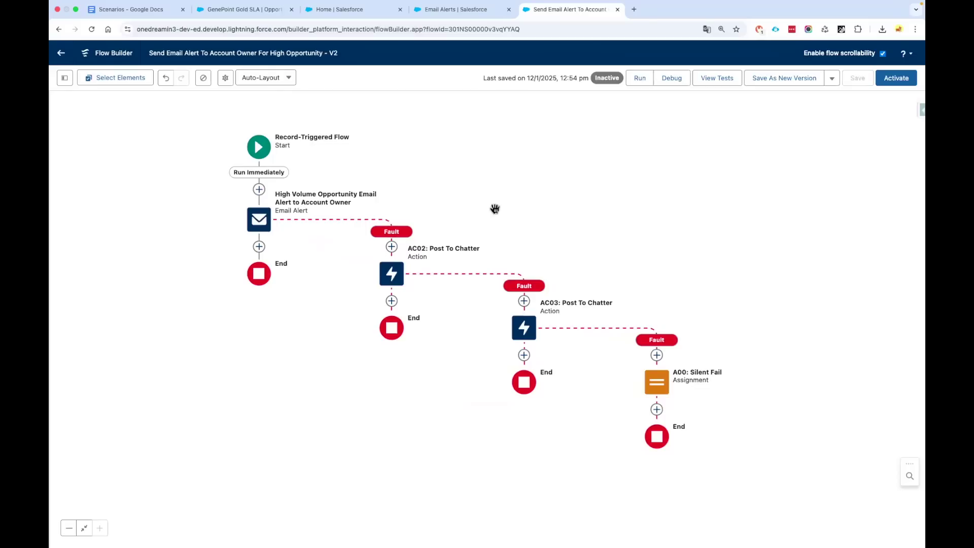
- Debug-run the flow with GenePoint Gold SLA as the triggering opportunity
left_click(670, 81)
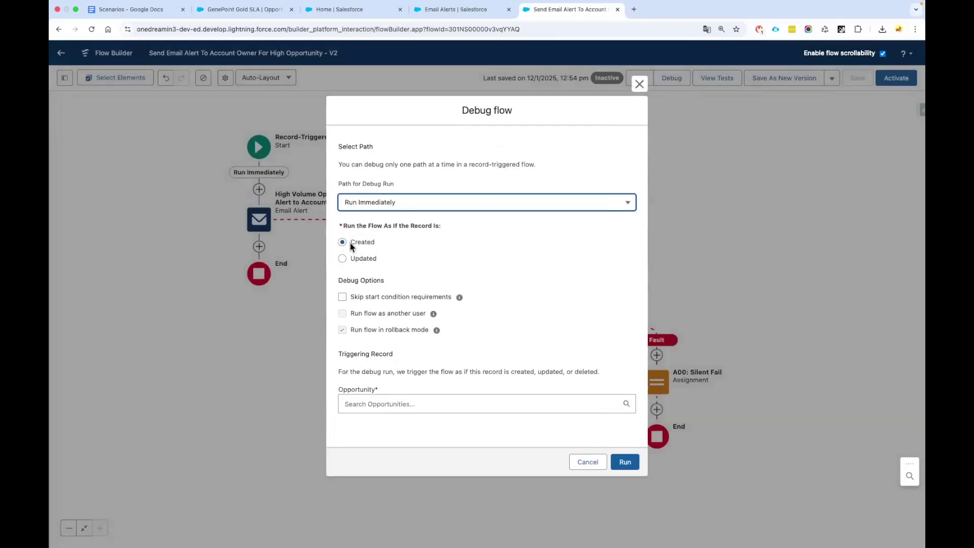
left_click(396, 406)
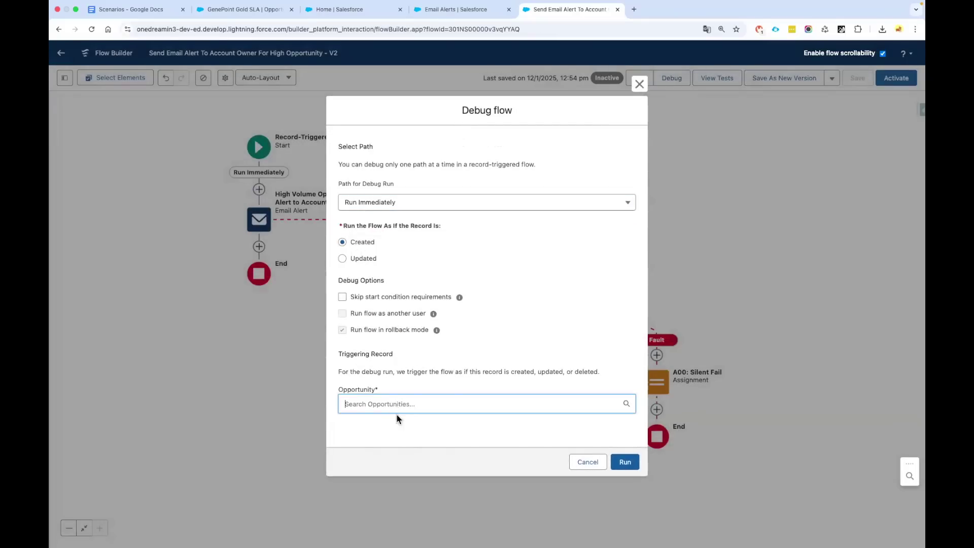
left_click(411, 428)
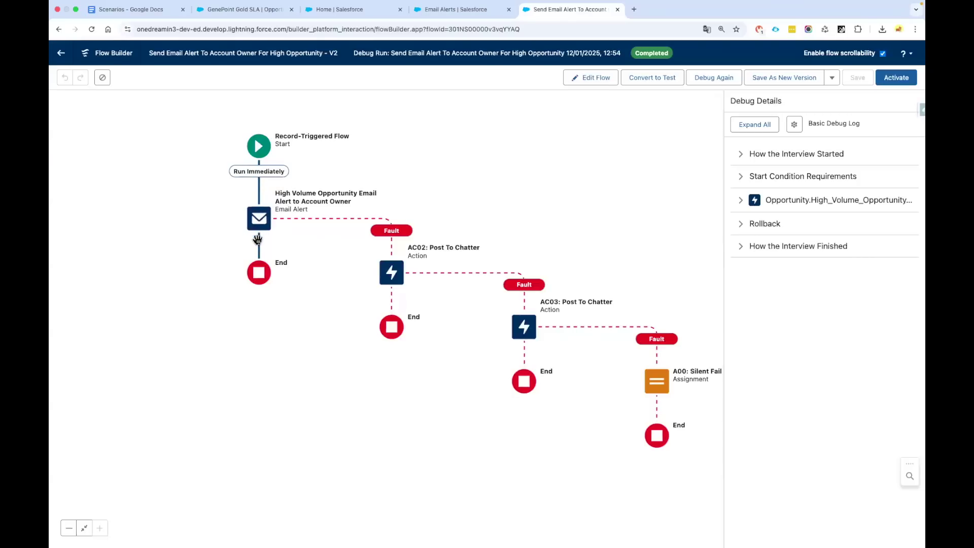
left_click_drag(328, 244, 319, 244)
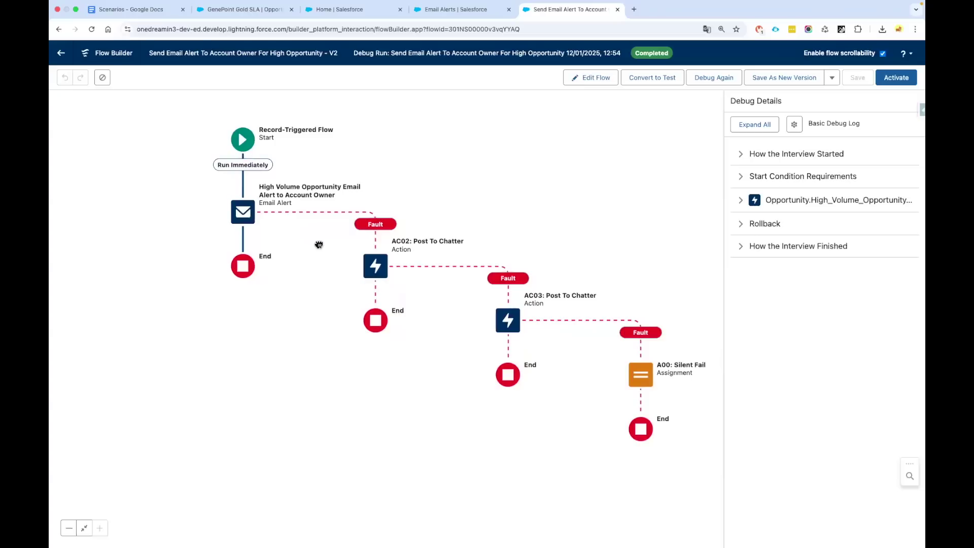
- Activate the flow and return to the GenePoint Gold SLA opportunity record
left_click(898, 80)
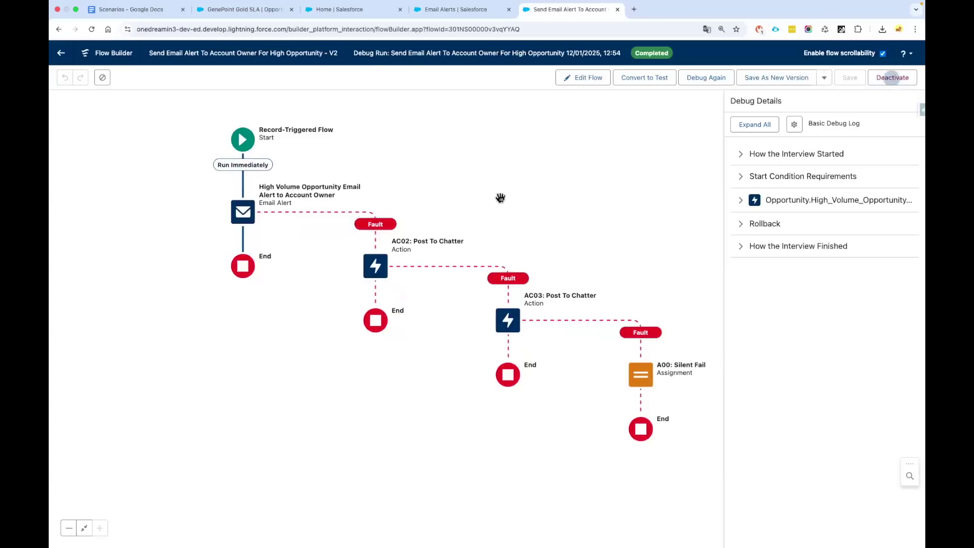
left_click(268, 14)
left_click(900, 107)
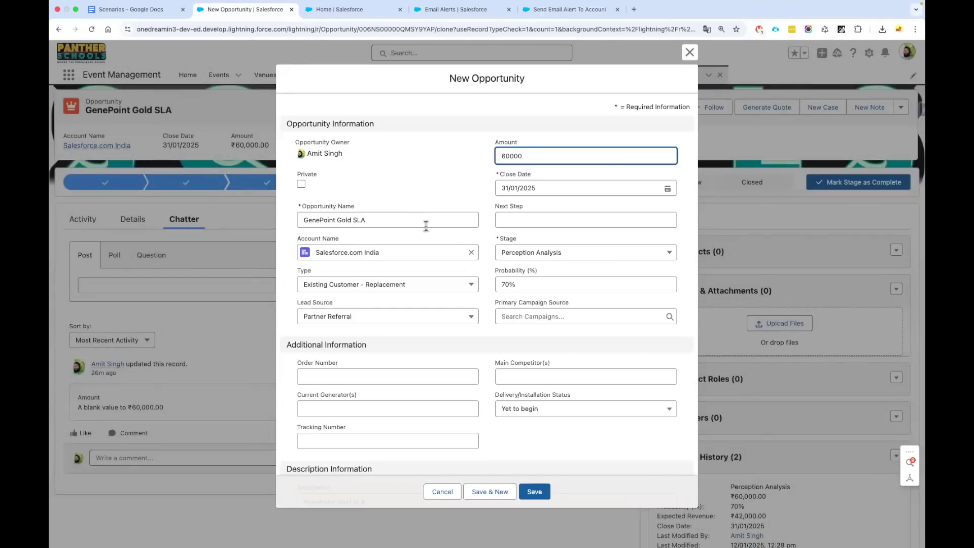
- On the cloned opportunity, set the account to PantherSchools.com and rename it 'Salesforce Integration Course'
left_click(471, 252)
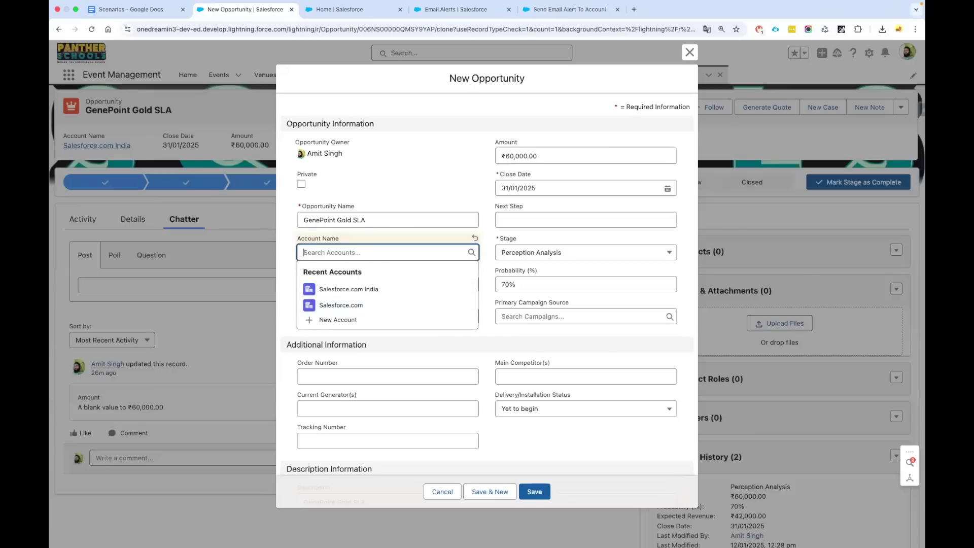
type("Pan")
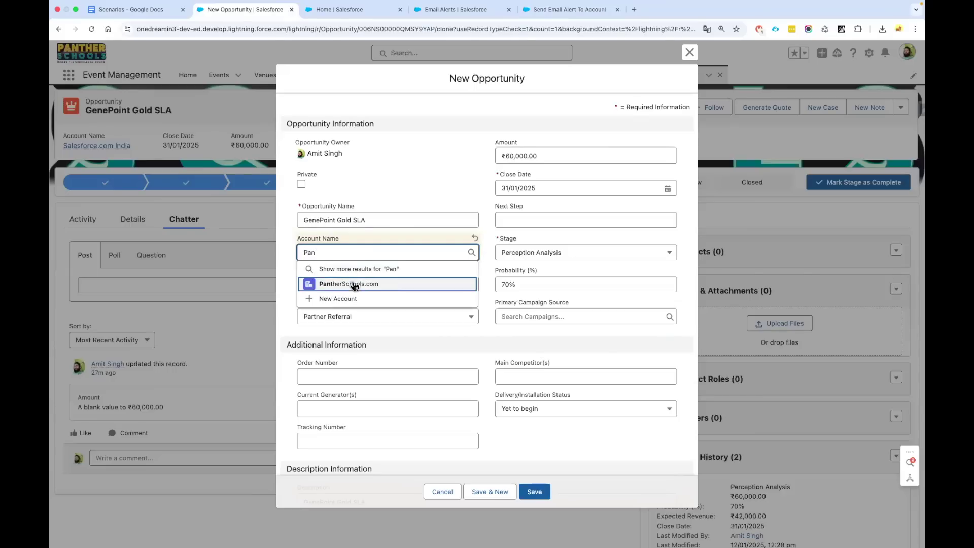
left_click(354, 284)
left_click(323, 222)
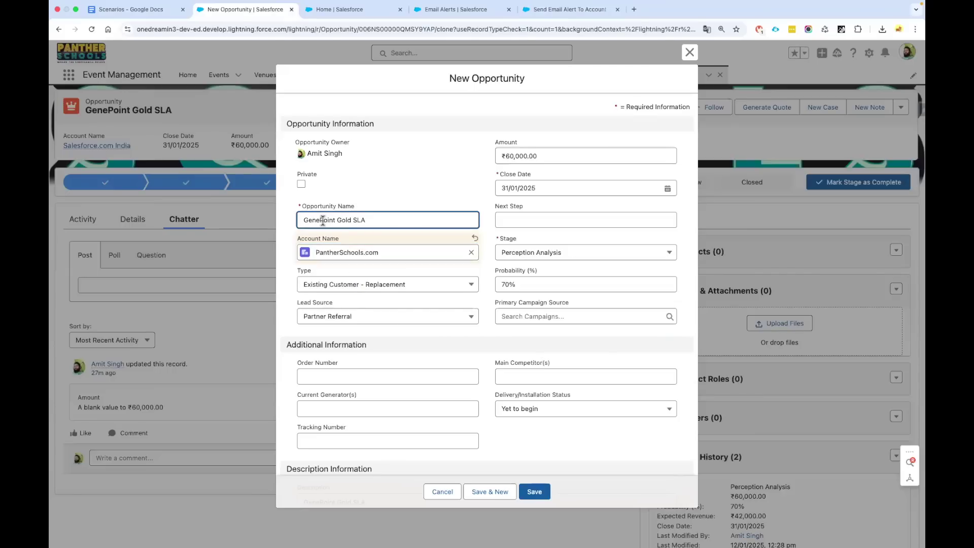
key("ctrl+a")
type("S")
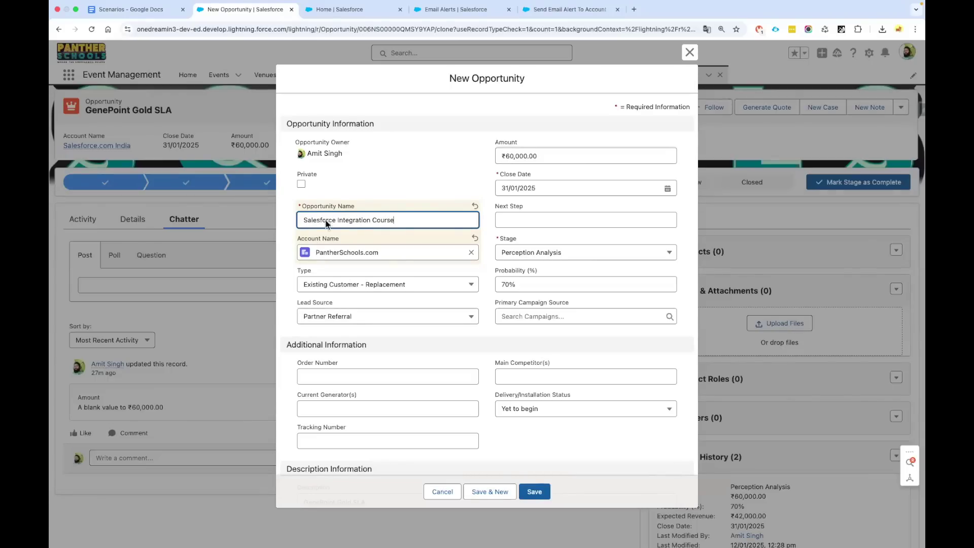
left_click(385, 202)
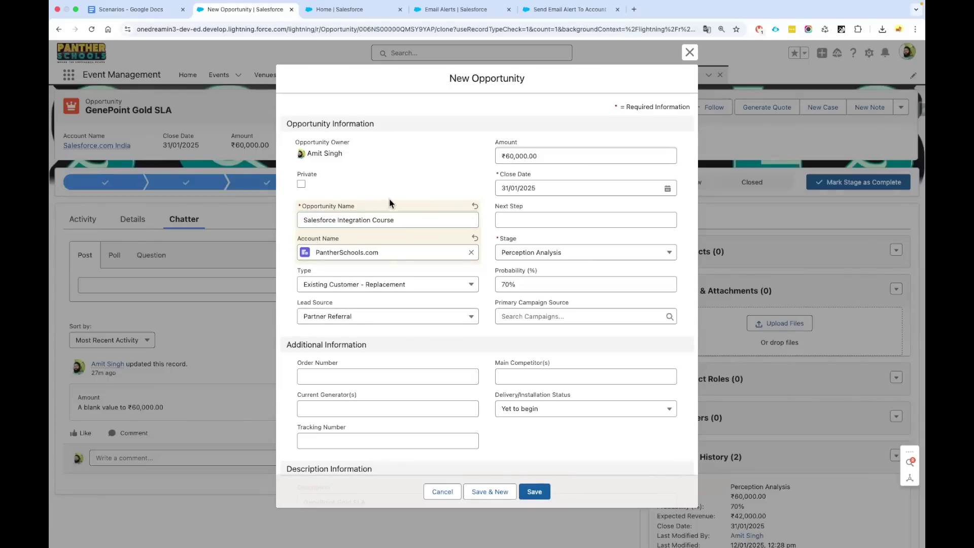
- Change the amount from 60000 to 1,20,000 and the stage to Negotiation/Review
left_click(512, 157)
double_click(511, 156)
type("1,2")
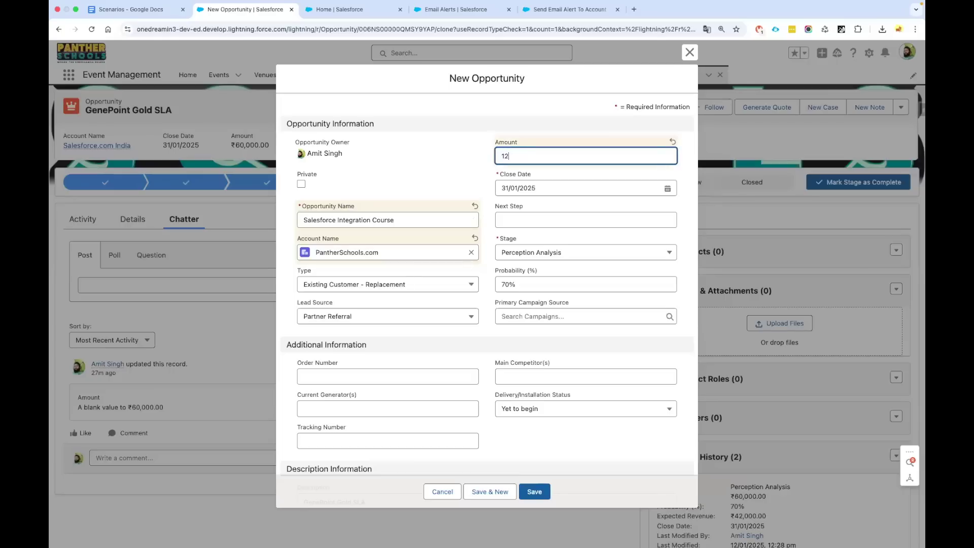
type("0,000")
left_click(487, 152)
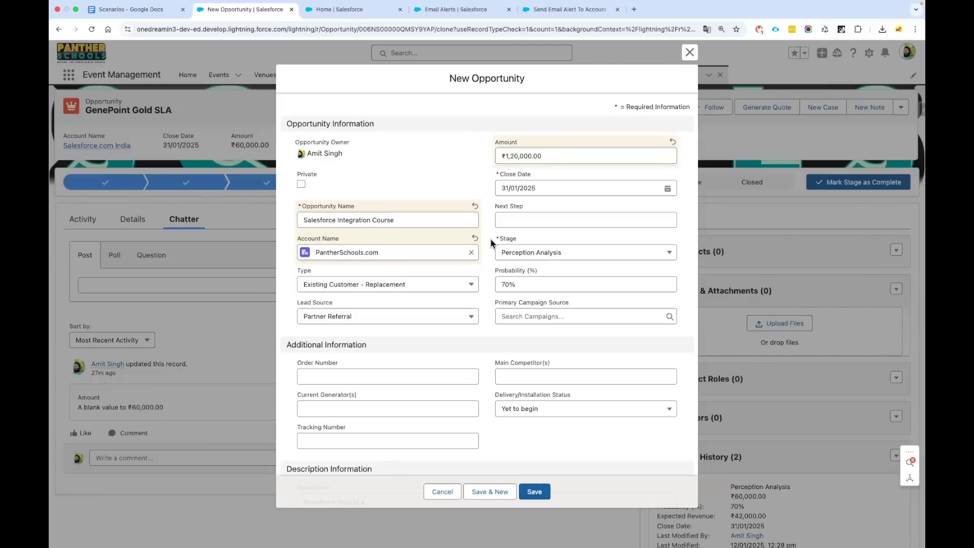
scroll(491, 239, "down", 1)
left_click(532, 242)
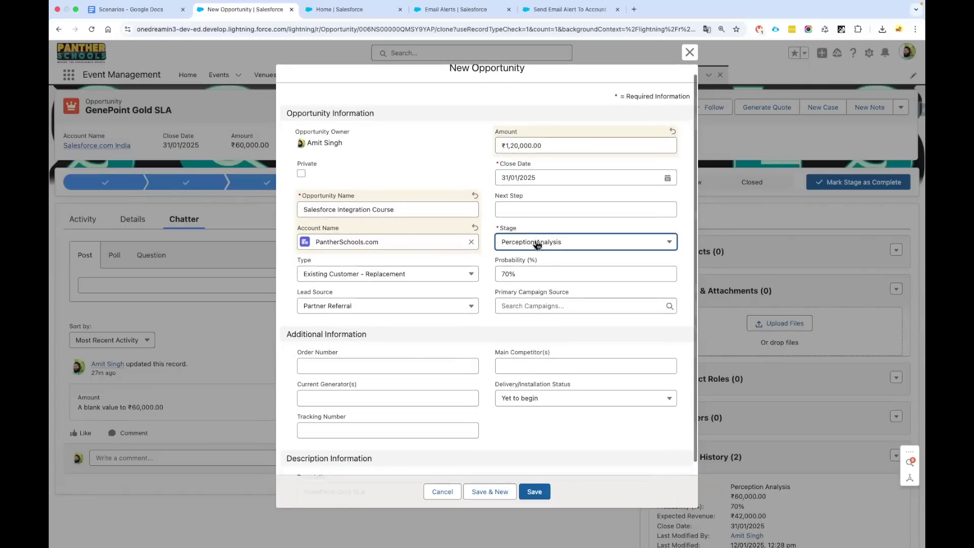
left_click(542, 400)
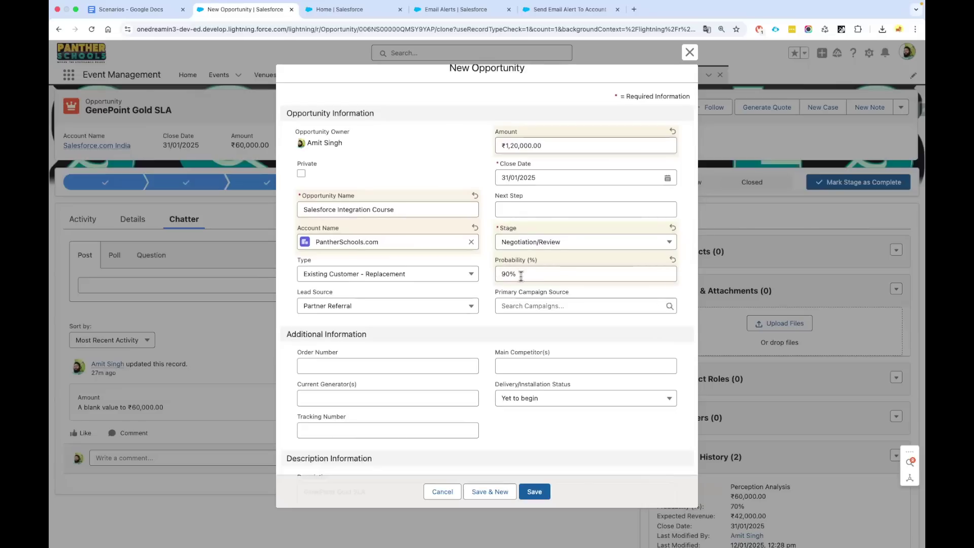
- Replace the description with the opportunity name, save the opportunity, and view its Details
scroll(486, 284, "down", 2)
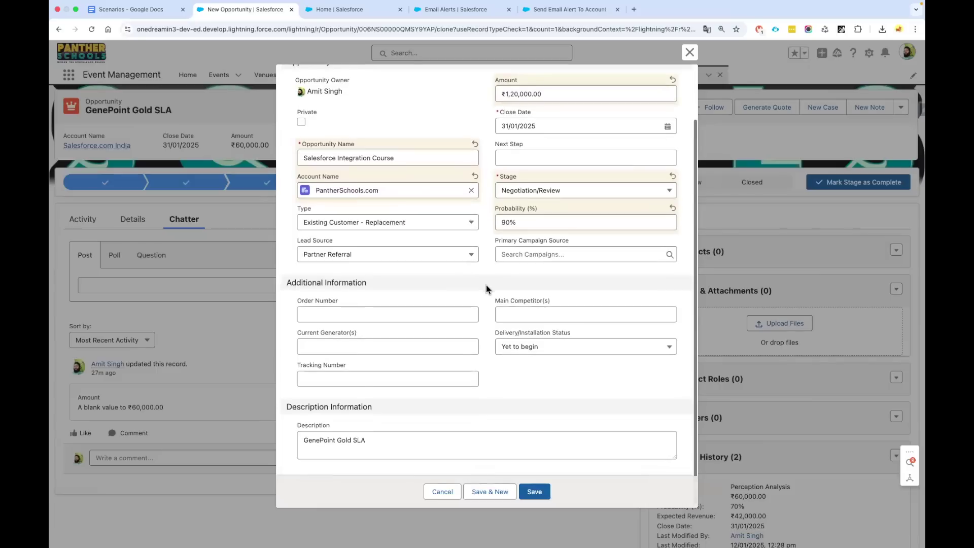
left_click(365, 152)
key("ctrl+a")
key("ctrl+c")
left_click(333, 445)
key("ctrl+a")
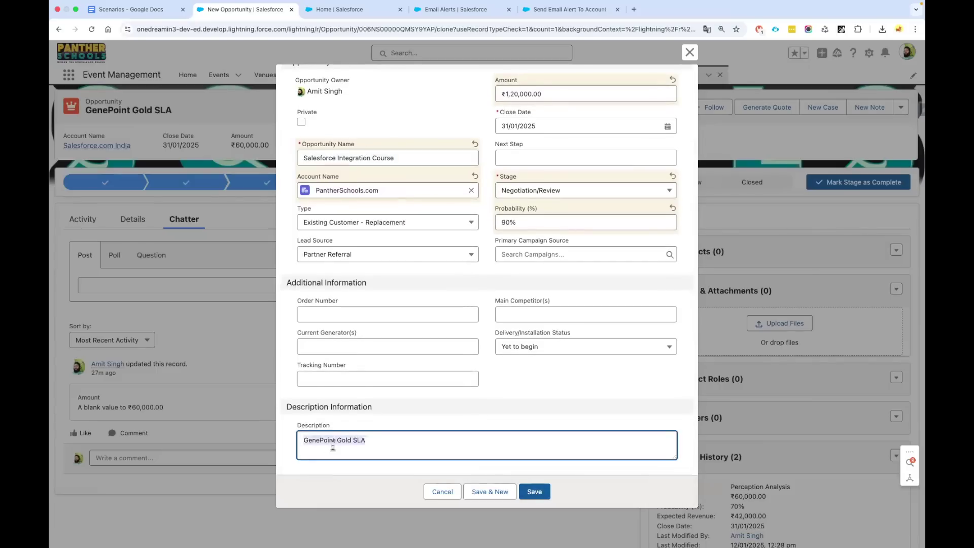
key("ctrl+v")
left_click(419, 417)
left_click(534, 491)
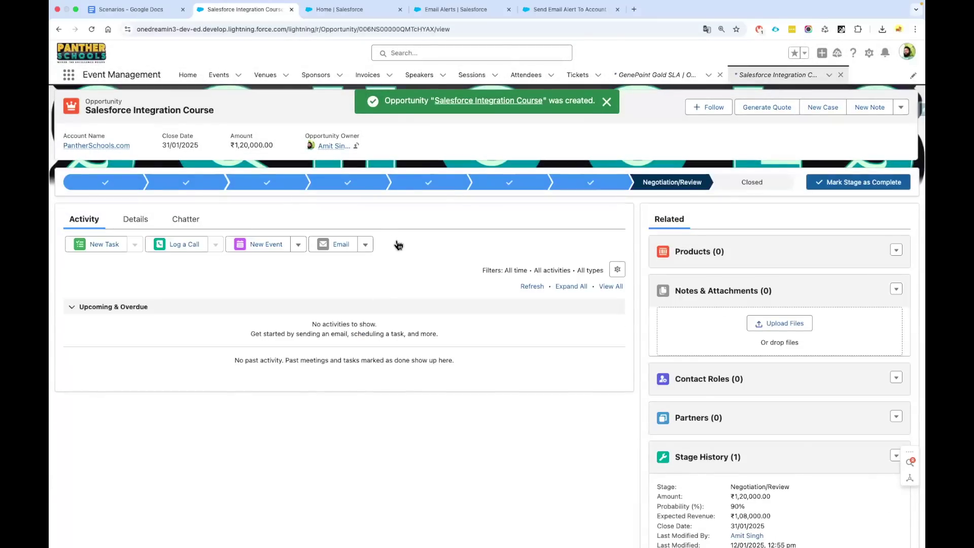
left_click(135, 219)
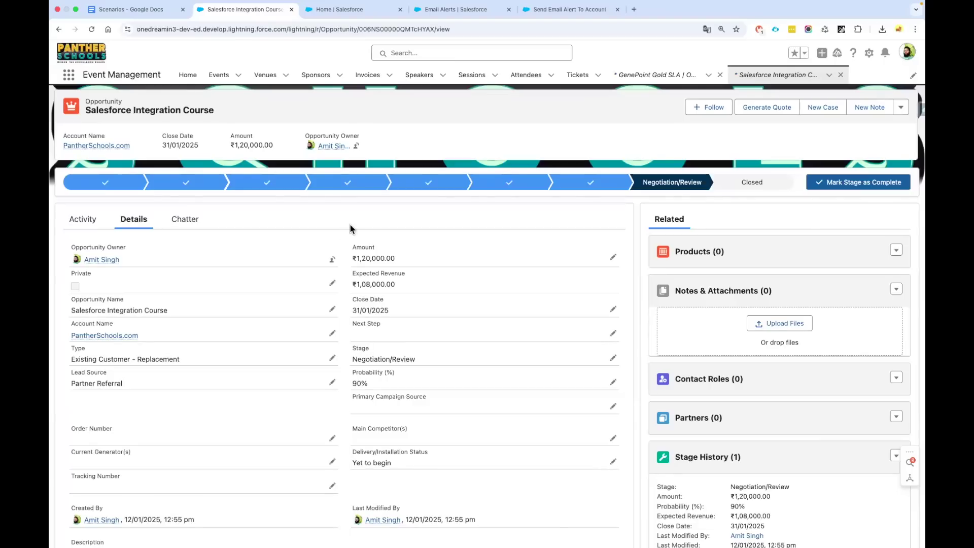
- Open the New High-Value Opportunity Alert email in the Gmail inbox
key("ctrl+Right")
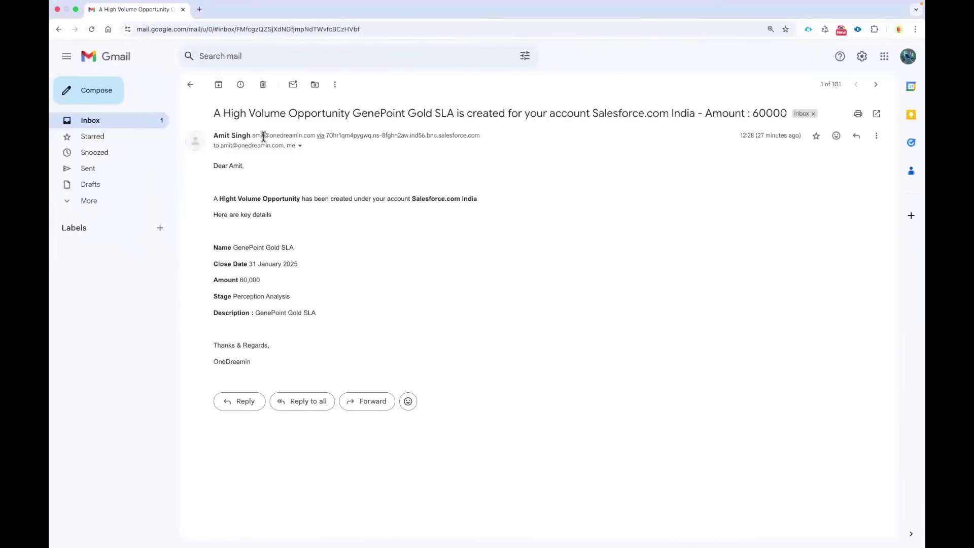
left_click(190, 85)
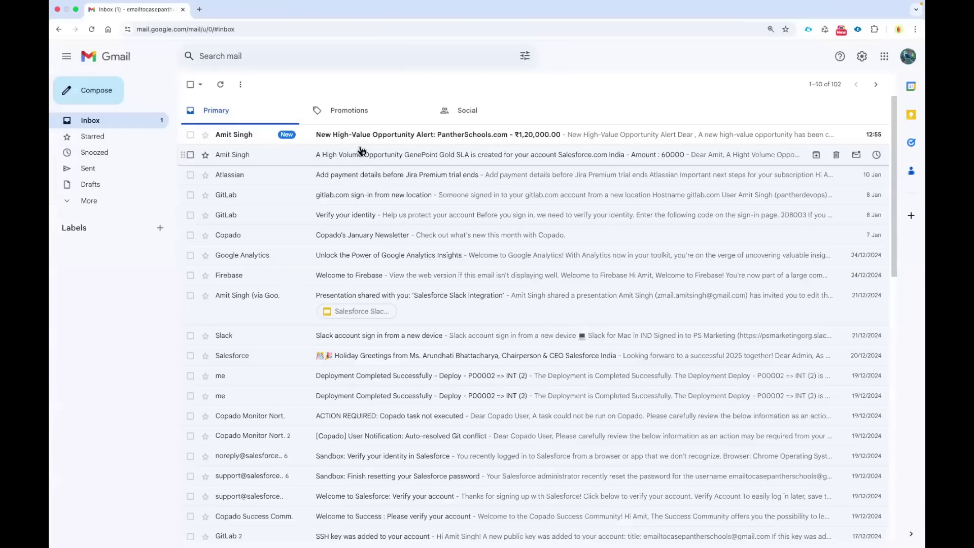
left_click(346, 136)
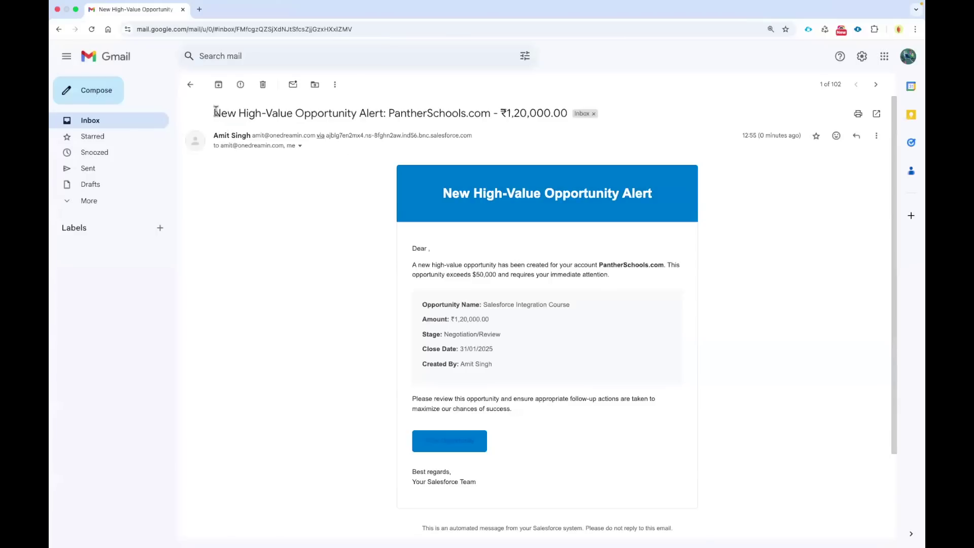
- Check the alert title and PantherSchools.com in the subject, then follow the email's opportunity link
left_click_drag(216, 111, 381, 122)
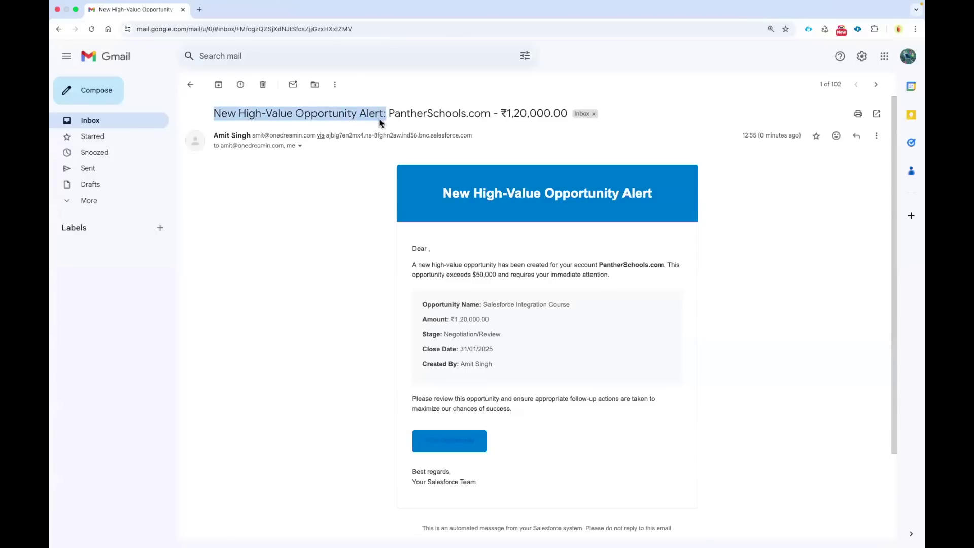
left_click(295, 125)
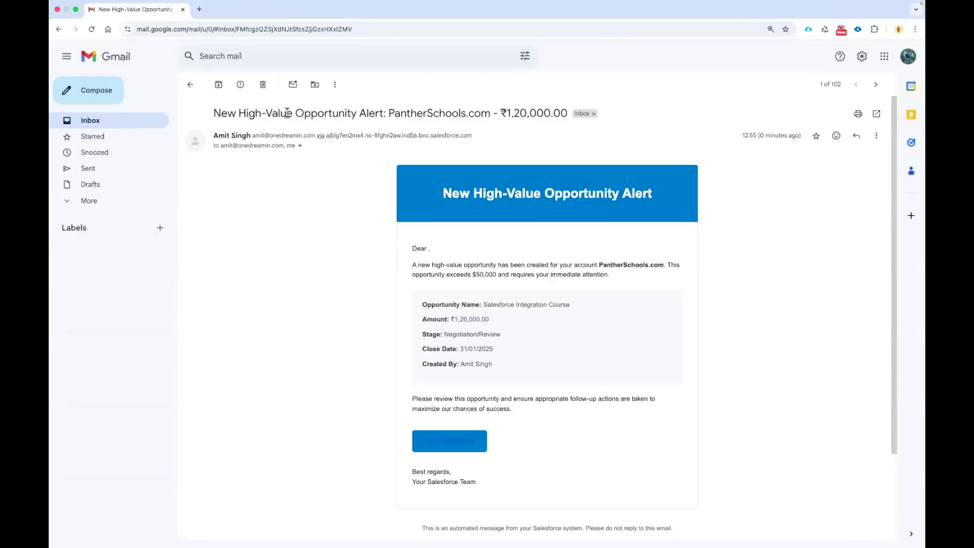
left_click_drag(389, 112, 569, 113)
left_click(442, 243)
scroll(442, 243, "down", 1)
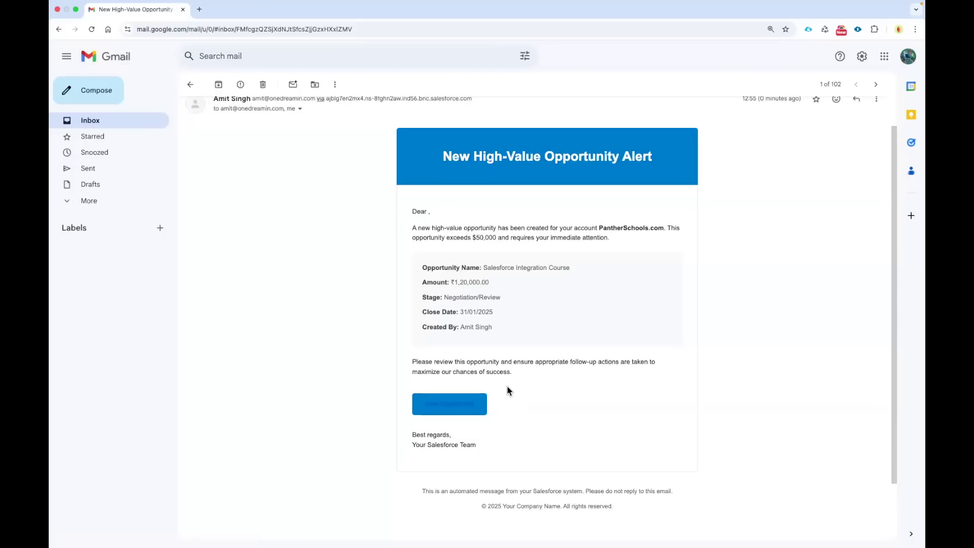
left_click(469, 406)
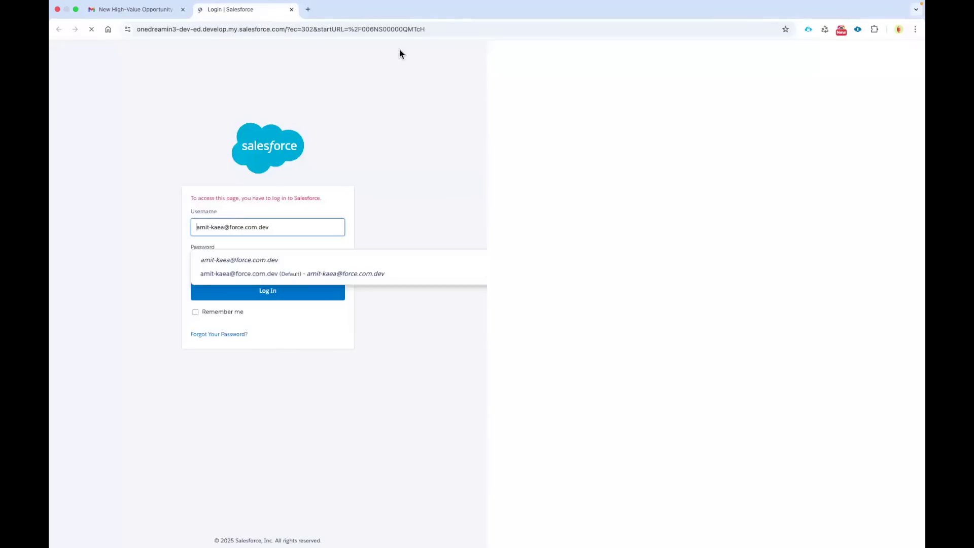
- Leave the Salesforce login page and return to the logged-in 'Salesforce Integration Course' opportunity window
left_click(185, 29)
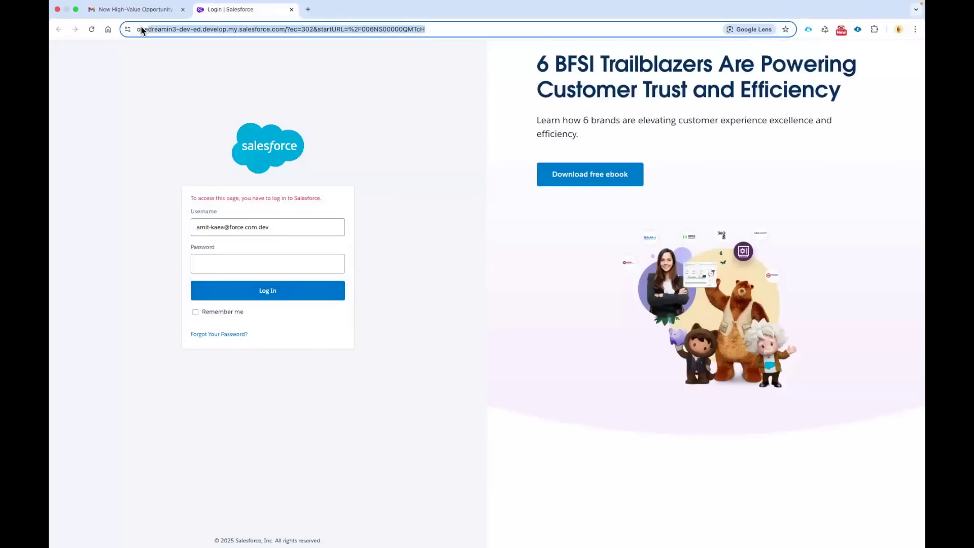
left_click(316, 68)
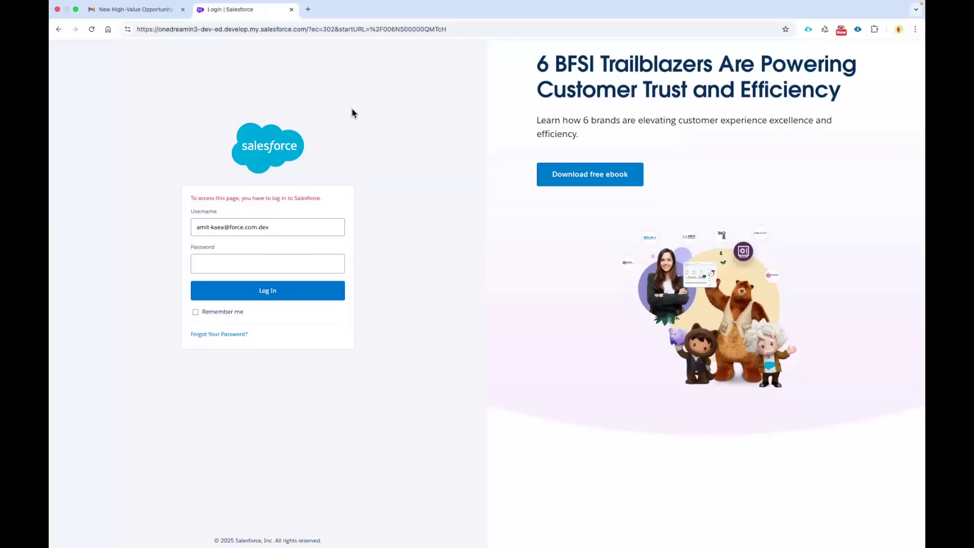
key("ctrl+Left")
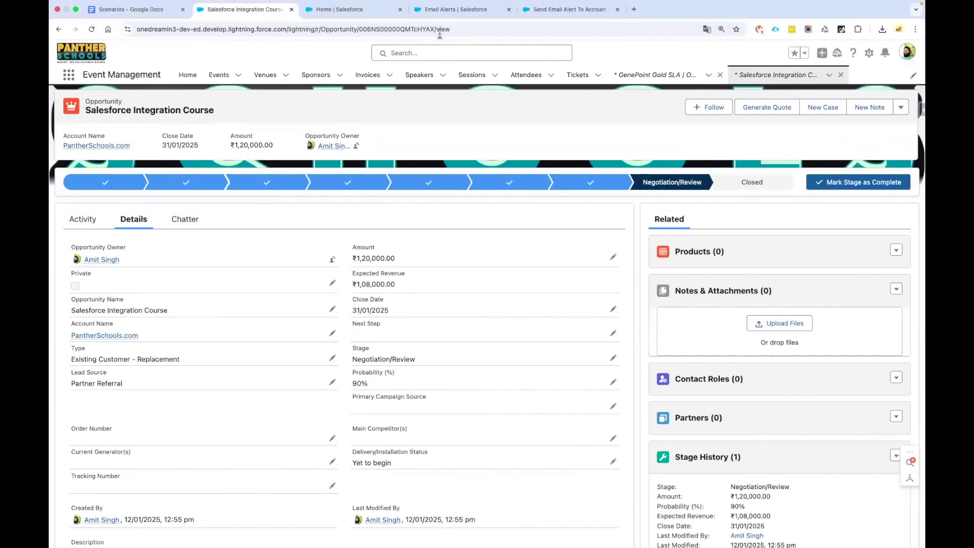
- Switch to the Email Alerts browser tab showing the High Volume Opportunity Email Alert to Account Owner
left_click(449, 12)
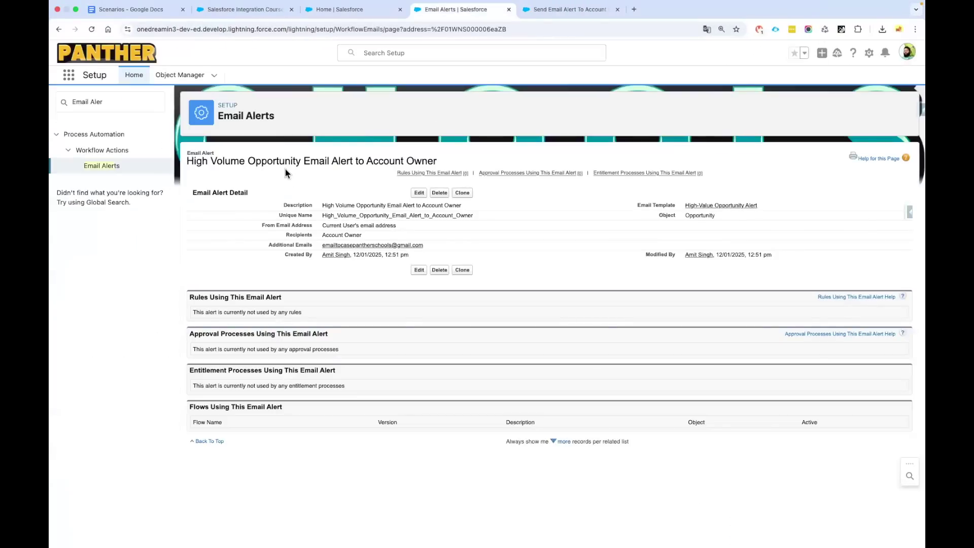